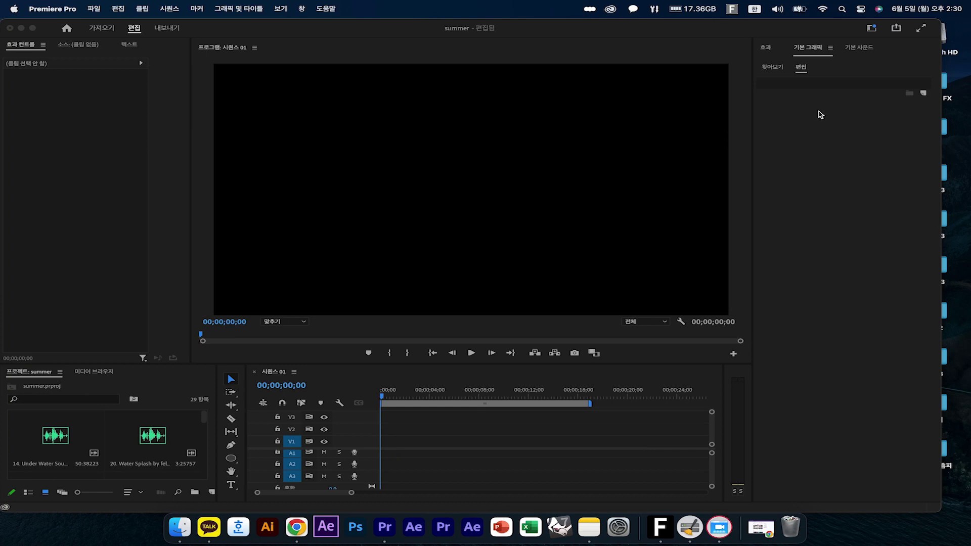
# Import wavewater01.mp4 from the Desktop as a new file layer in the graphic
pyautogui.moveTo(289, 28); pyautogui.dragTo(291, 28)
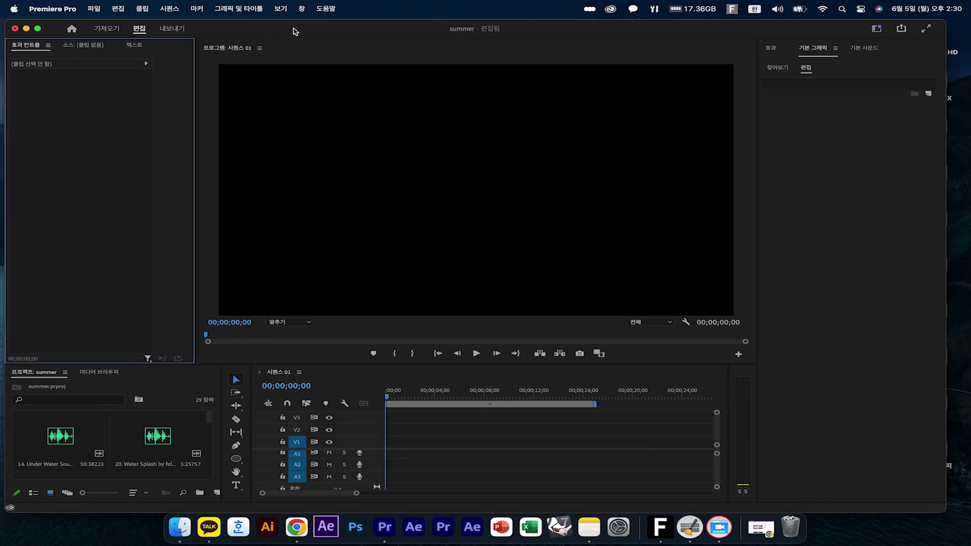
pyautogui.click(770, 48)
pyautogui.click(809, 51)
pyautogui.click(928, 93)
pyautogui.click(913, 167)
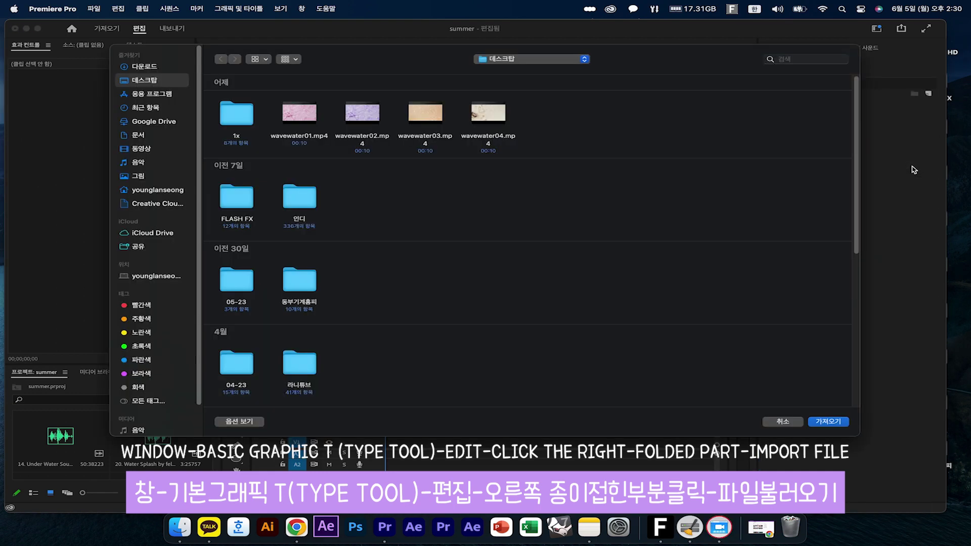
pyautogui.click(299, 117)
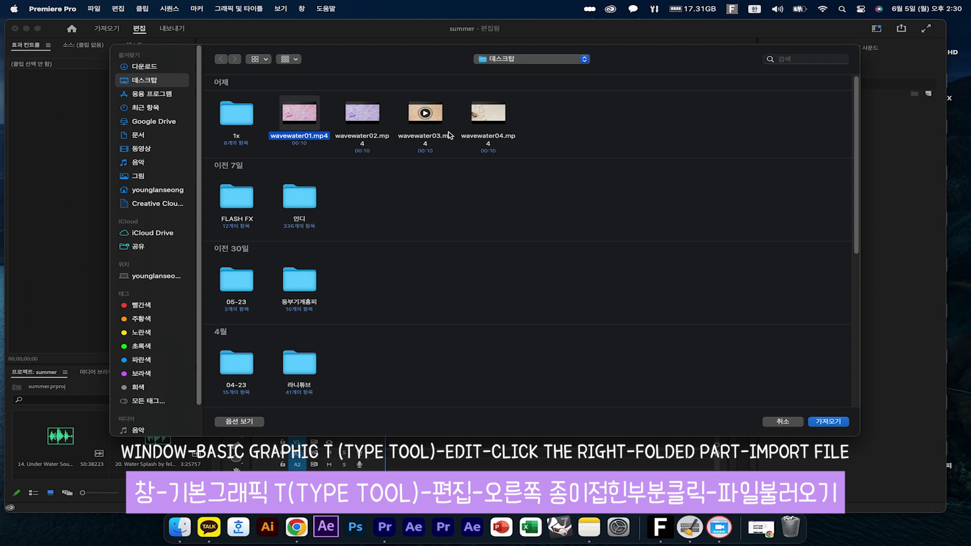
pyautogui.click(832, 422)
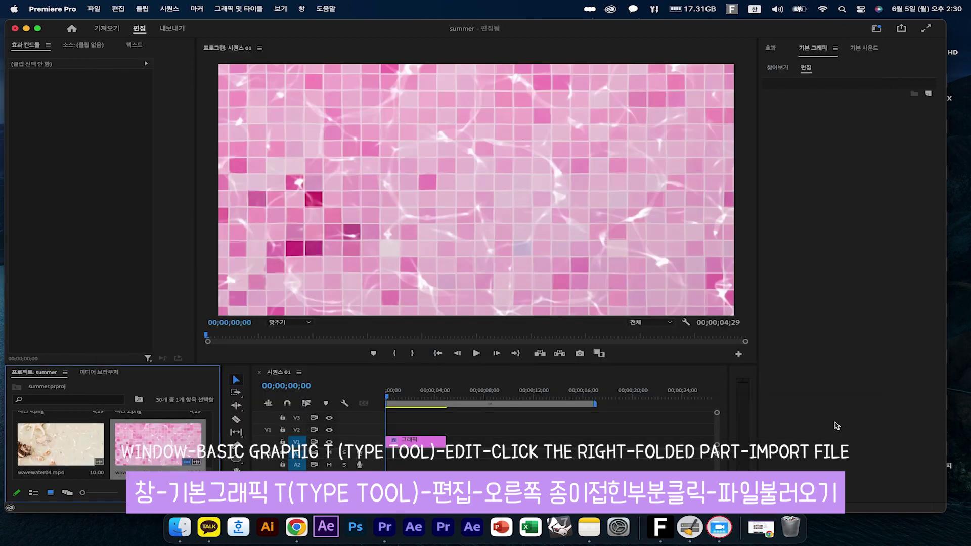
pyautogui.click(414, 441)
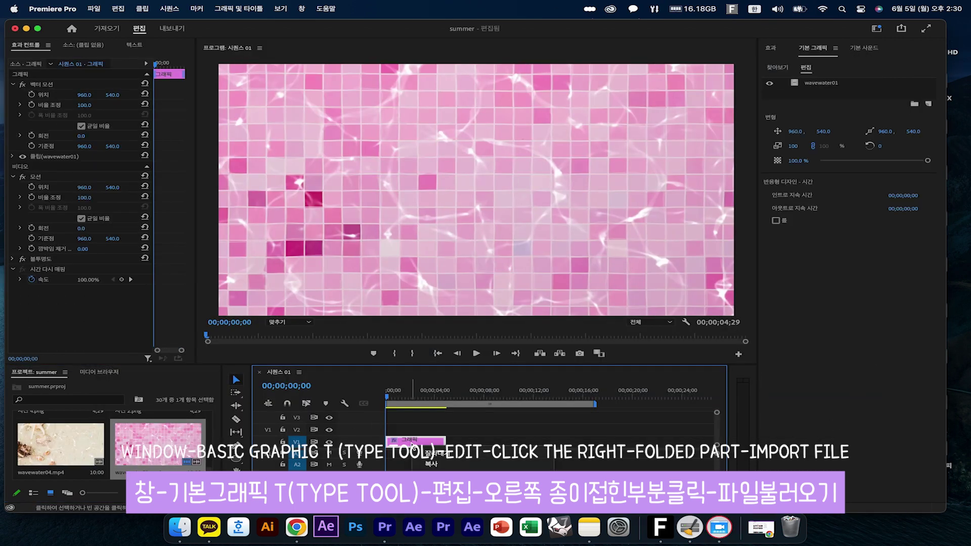
pyautogui.rightClick(412, 442)
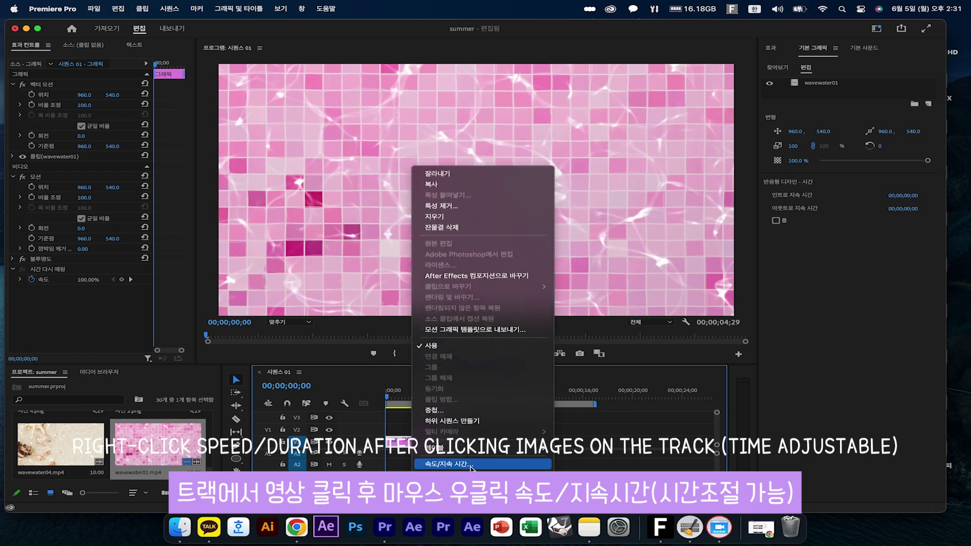
# Edit the graphic clip's Speed/Duration value and type 'summer' for the title
pyautogui.click(457, 463)
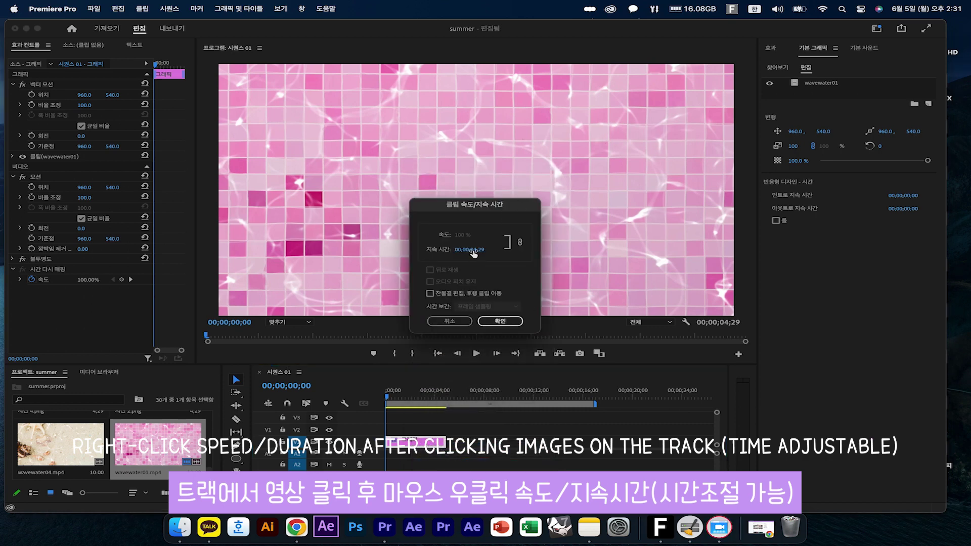
pyautogui.click(473, 250)
pyautogui.click(487, 249)
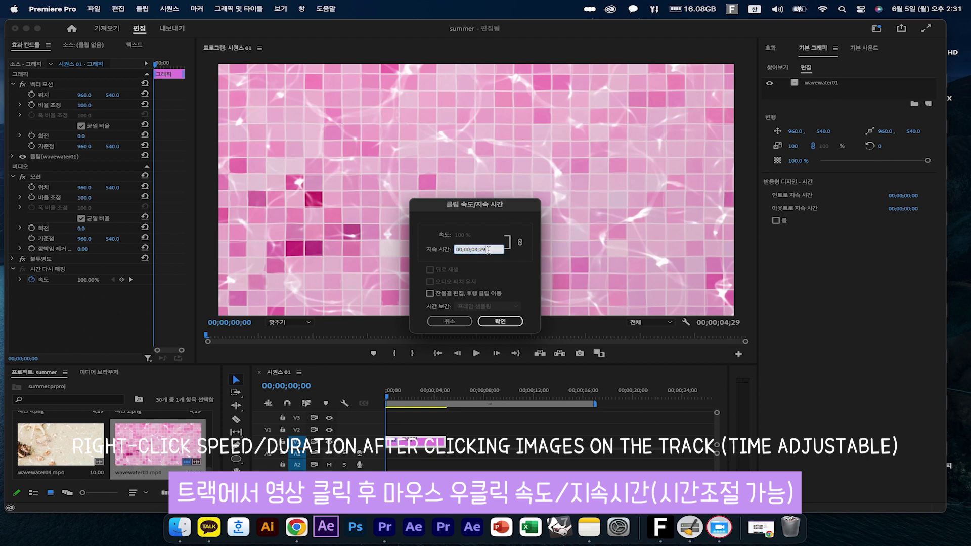
pyautogui.write('0')
pyautogui.write('0')
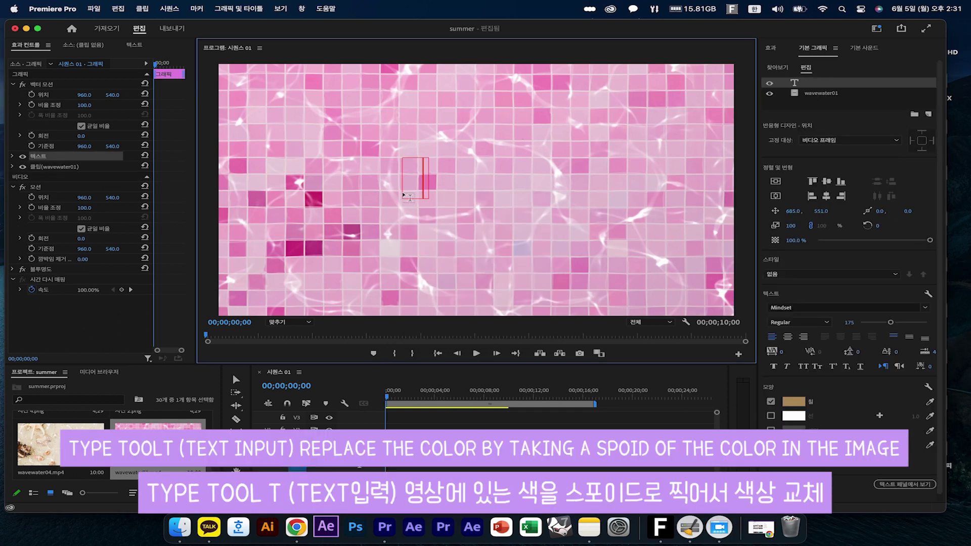
pyautogui.write('summer')
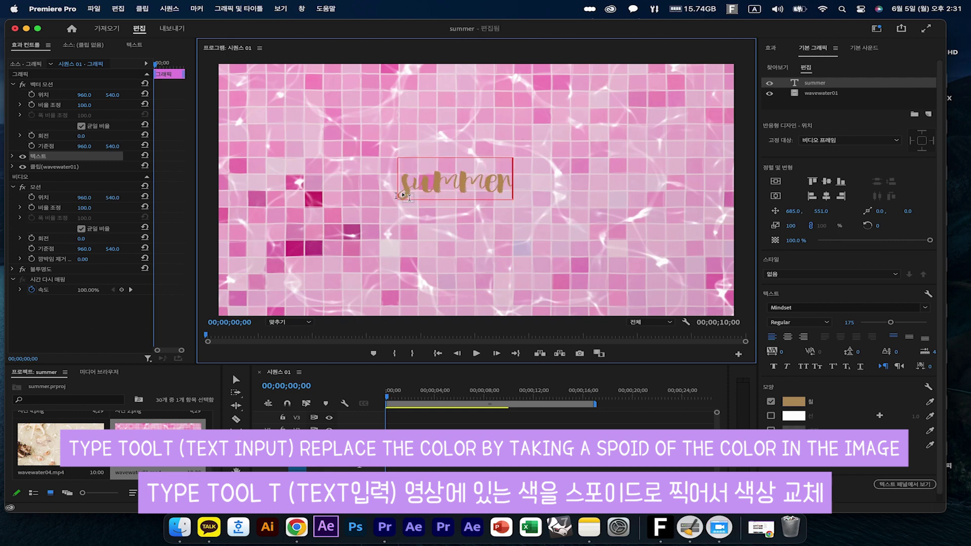
# Colour the summer text pink C03C74, sampled from a pool tile
pyautogui.click(236, 379)
pyautogui.click(794, 402)
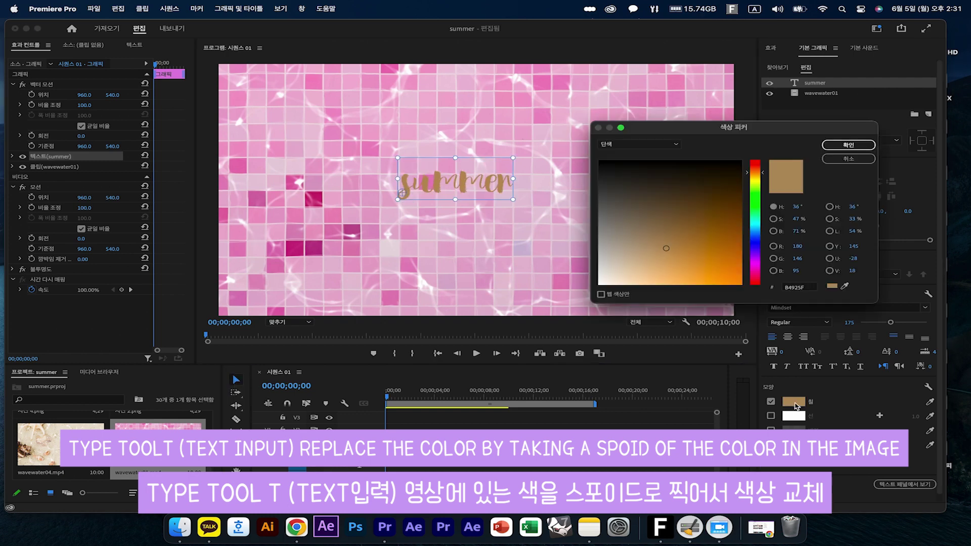
pyautogui.moveTo(844, 286); pyautogui.dragTo(320, 197)
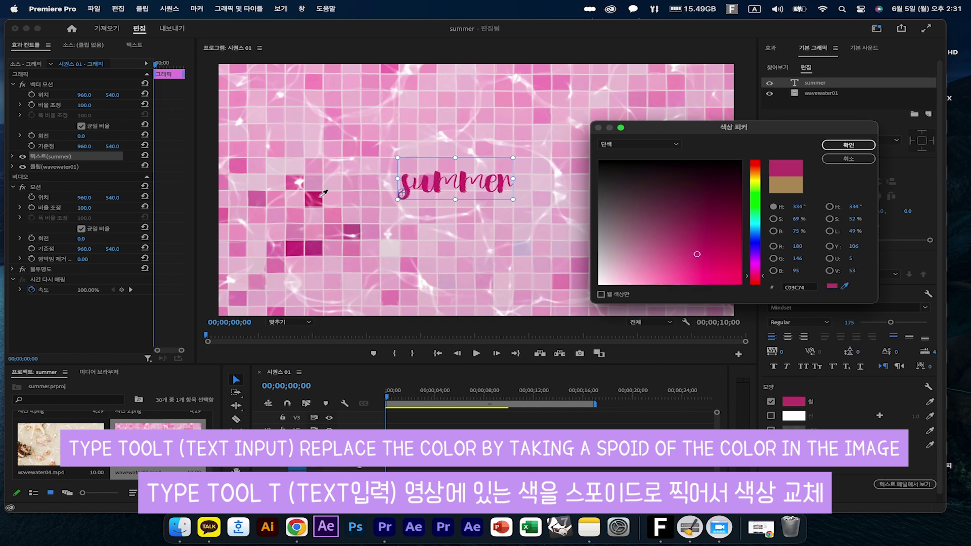
pyautogui.click(847, 145)
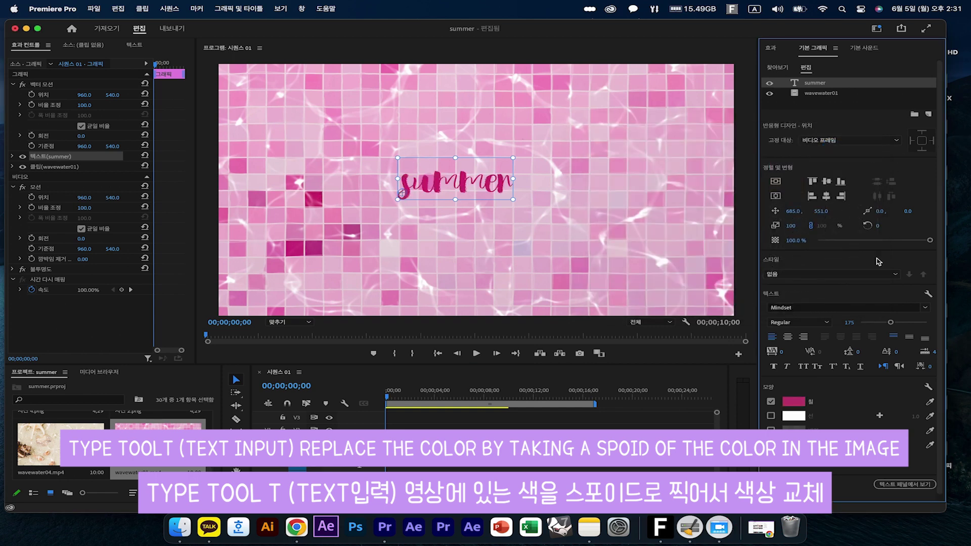
pyautogui.click(925, 308)
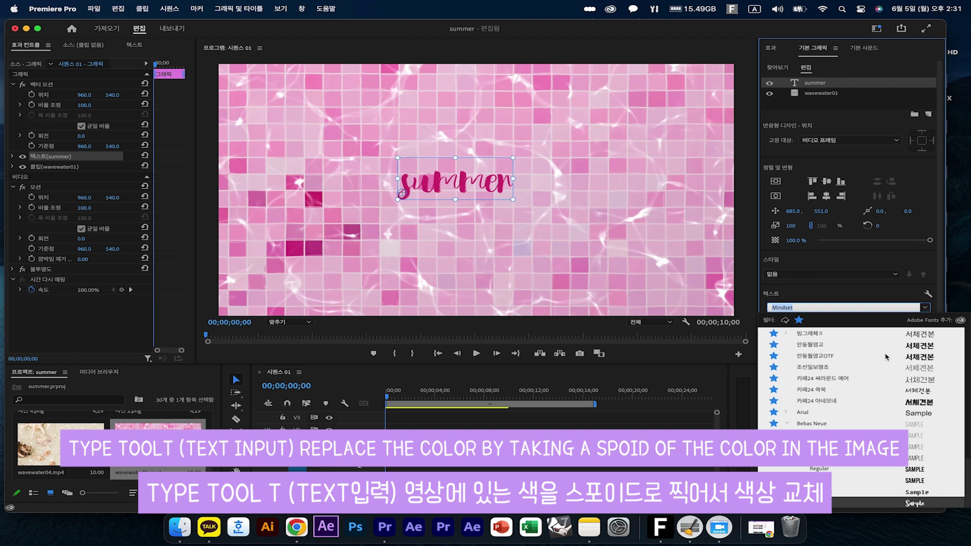
# Set SUMMER in Cafe24 ClassicType, all caps, size 121, wider tracking, centred in frame
pyautogui.scroll(5, 885, 357)
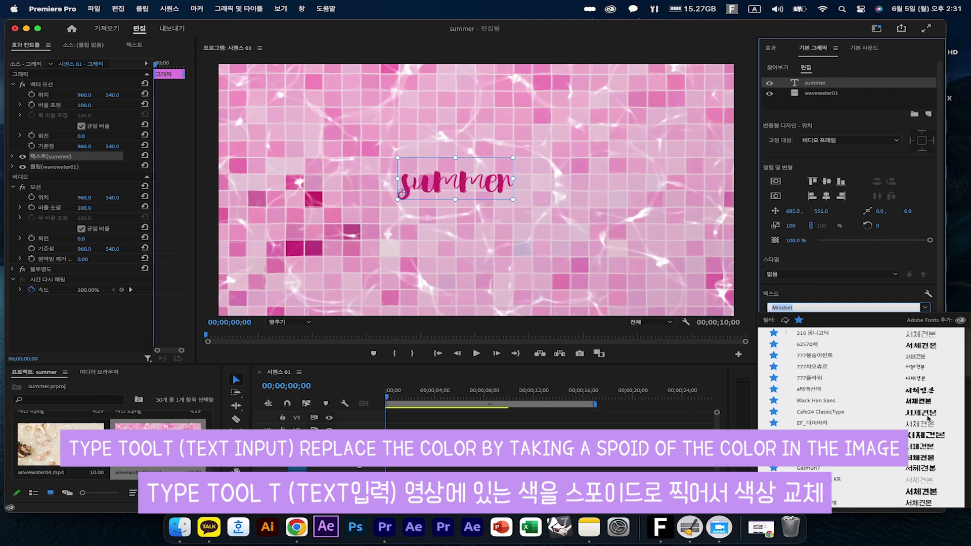
pyautogui.click(928, 416)
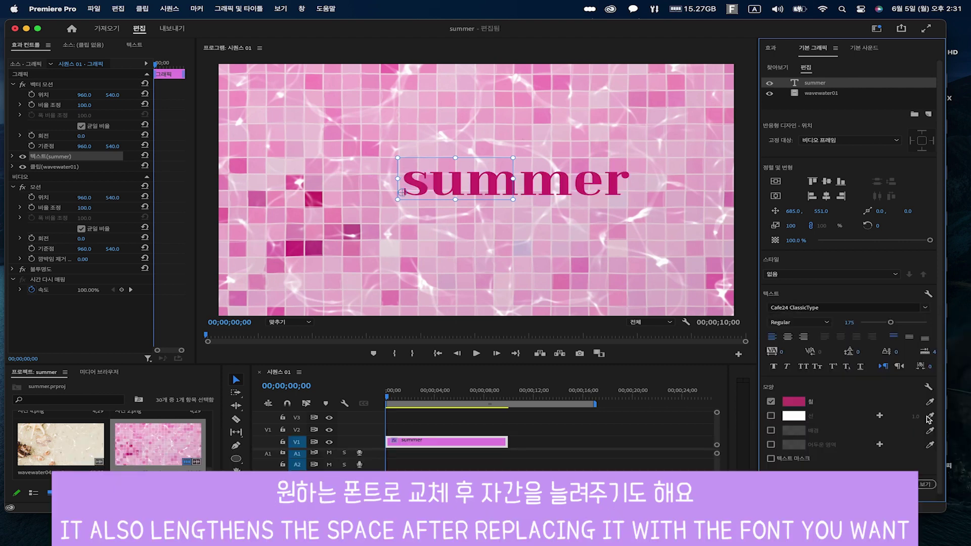
pyautogui.click(804, 367)
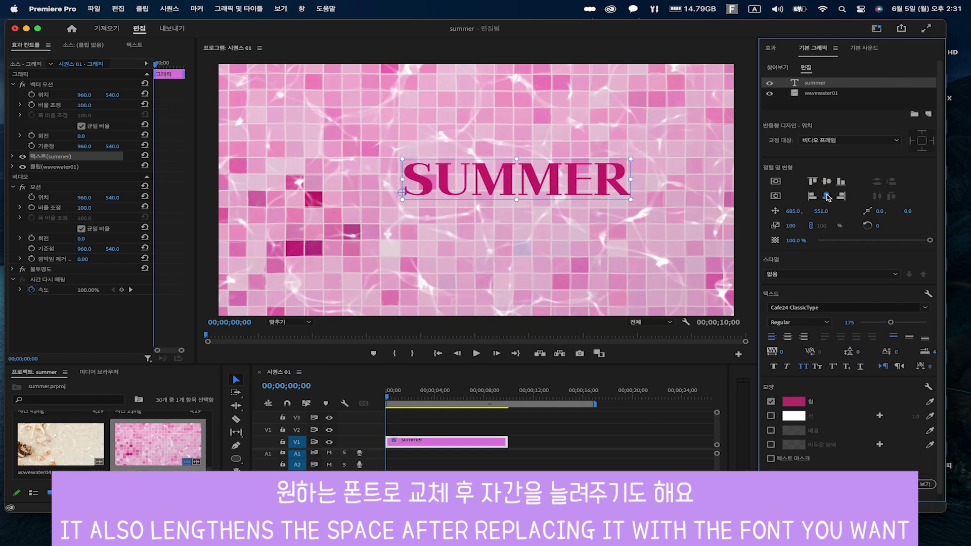
pyautogui.click(826, 196)
pyautogui.click(826, 181)
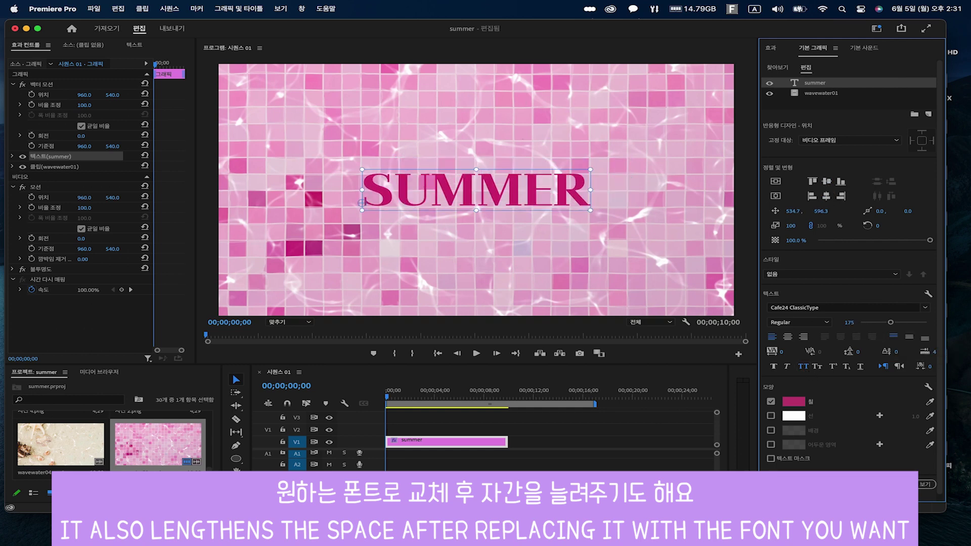
pyautogui.moveTo(849, 322); pyautogui.dragTo(829, 323)
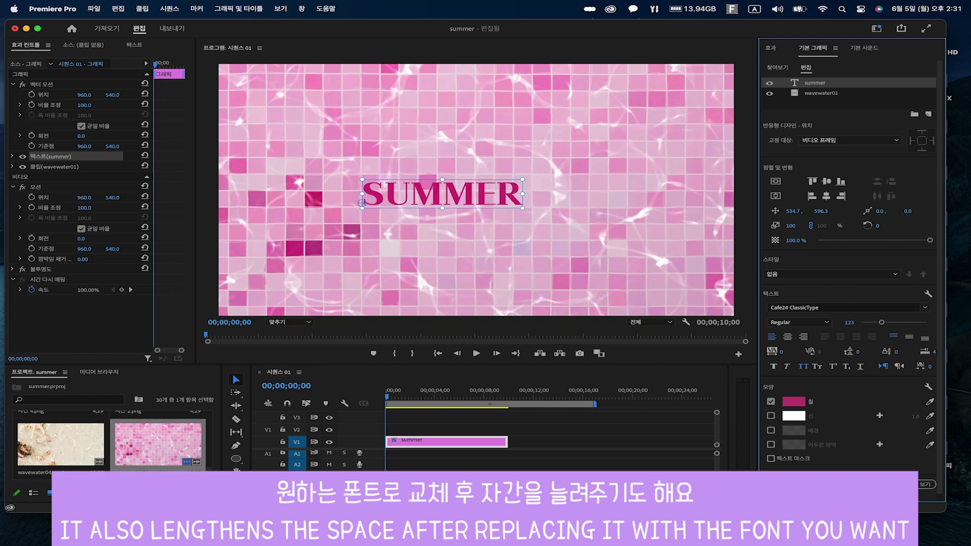
pyautogui.moveTo(849, 323); pyautogui.dragTo(847, 323)
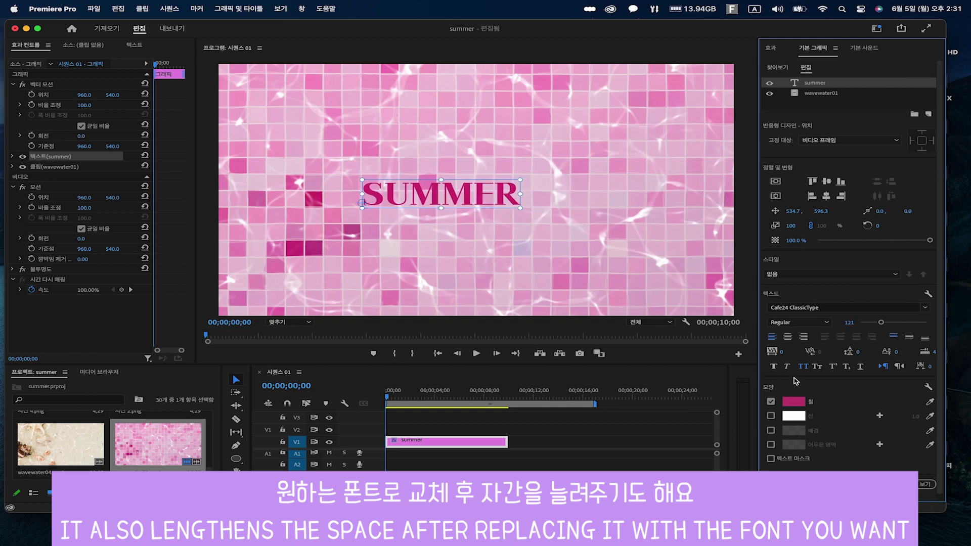
pyautogui.moveTo(781, 351); pyautogui.dragTo(804, 352)
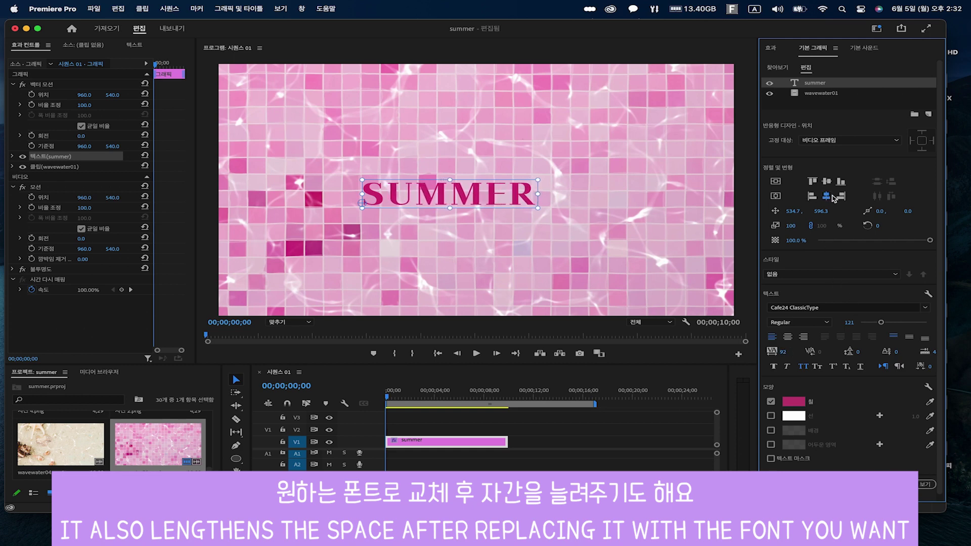
pyautogui.click(826, 196)
pyautogui.click(826, 181)
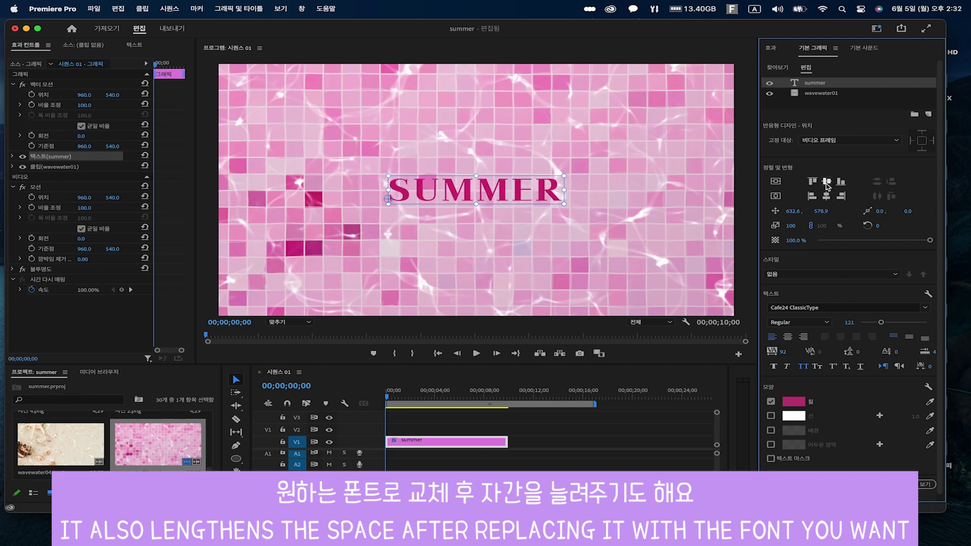
# Draw a thin horizontal rectangle bar above the title
pyautogui.click(237, 460)
pyautogui.click(276, 457)
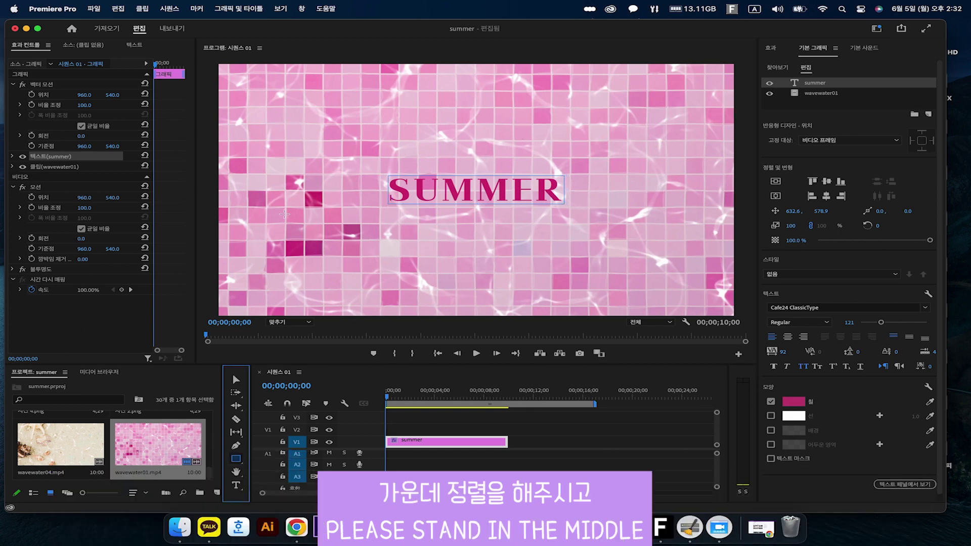
pyautogui.moveTo(334, 115); pyautogui.dragTo(558, 120)
# Fill the bar with pink BF3C74 sampled from the SUMMER text
pyautogui.click(797, 303)
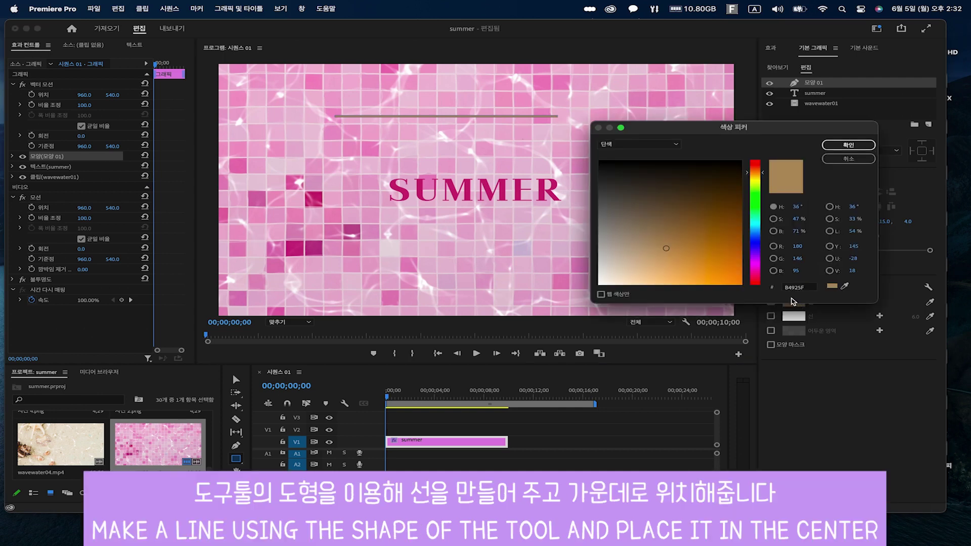
pyautogui.click(845, 286)
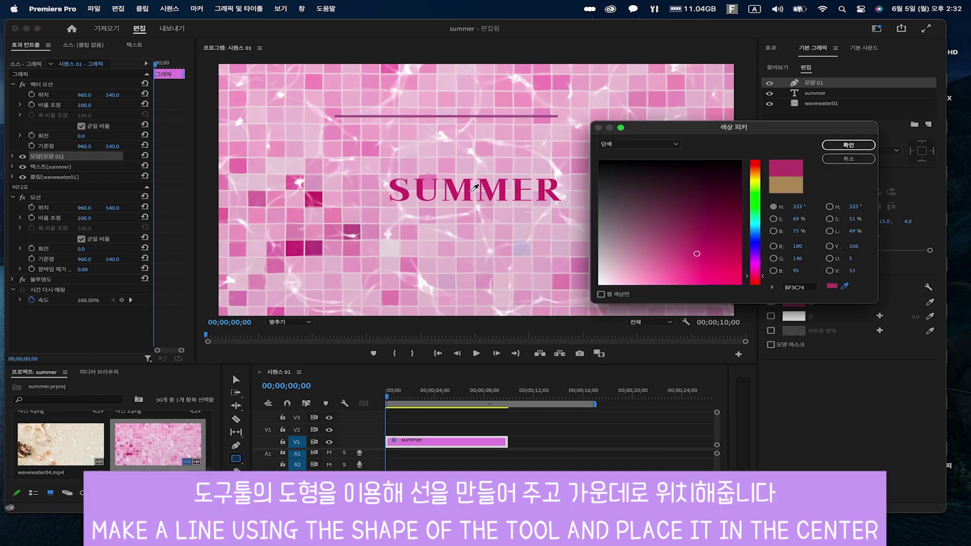
pyautogui.click(471, 184)
pyautogui.click(848, 145)
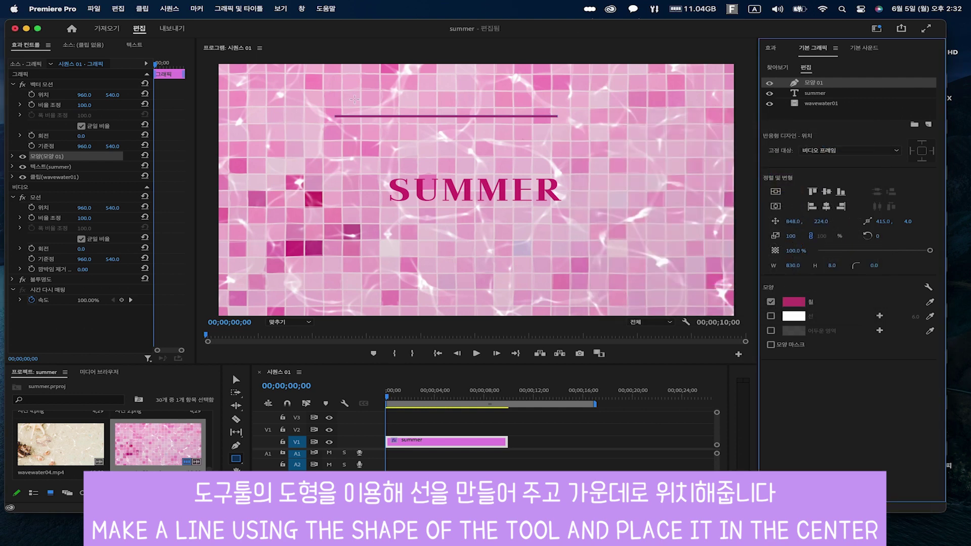
# Move the line down just above SUMMER, undoing an accidental background move
pyautogui.click(235, 378)
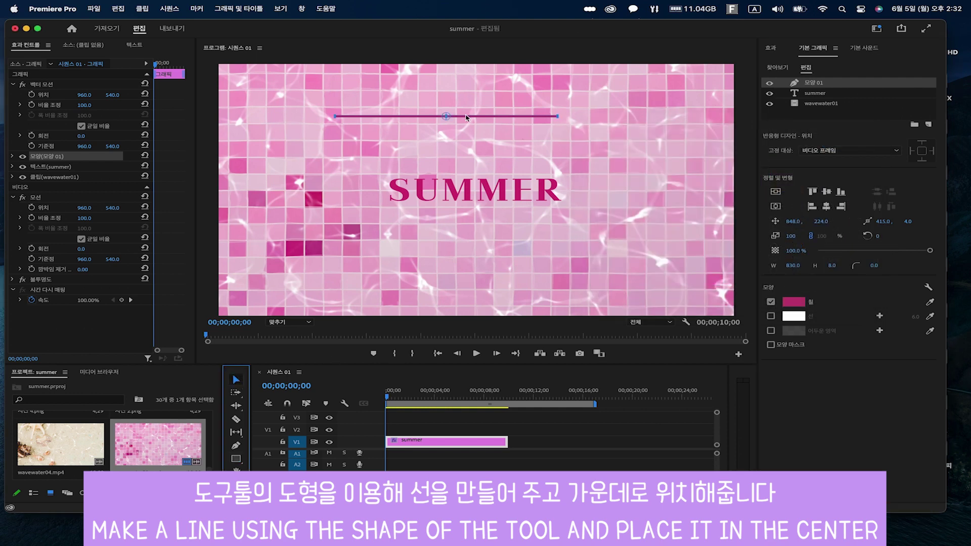
pyautogui.moveTo(466, 116); pyautogui.dragTo(495, 158)
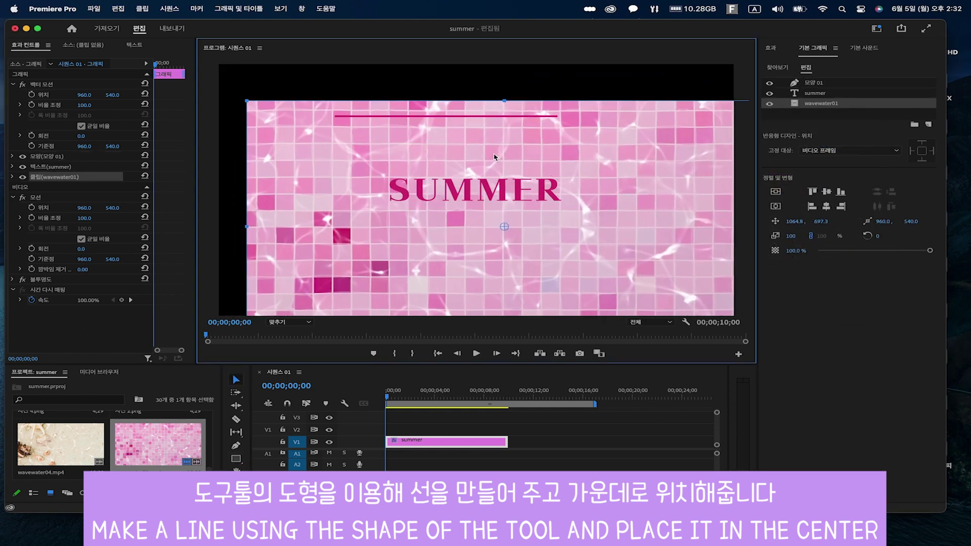
pyautogui.press('super+z')
pyautogui.click(831, 84)
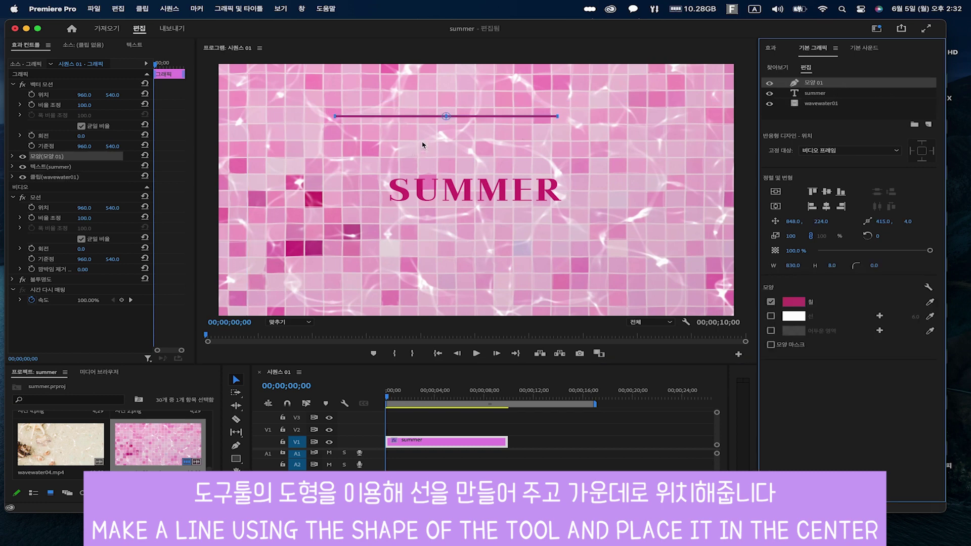
pyautogui.moveTo(428, 119); pyautogui.dragTo(456, 165)
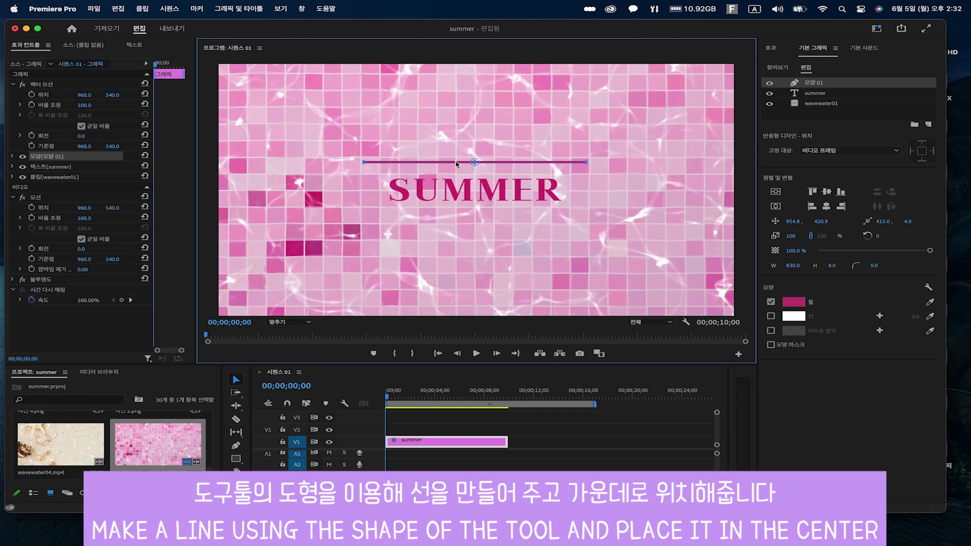
# Duplicate the line shape and move the copy just below SUMMER
pyautogui.rightClick(813, 88)
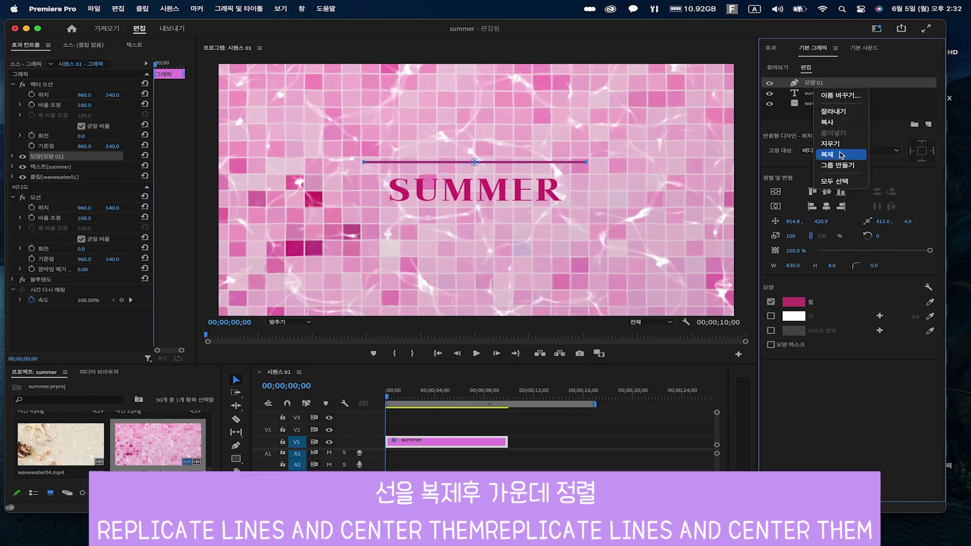
pyautogui.click(840, 152)
pyautogui.click(500, 166)
pyautogui.moveTo(500, 166); pyautogui.dragTo(501, 218)
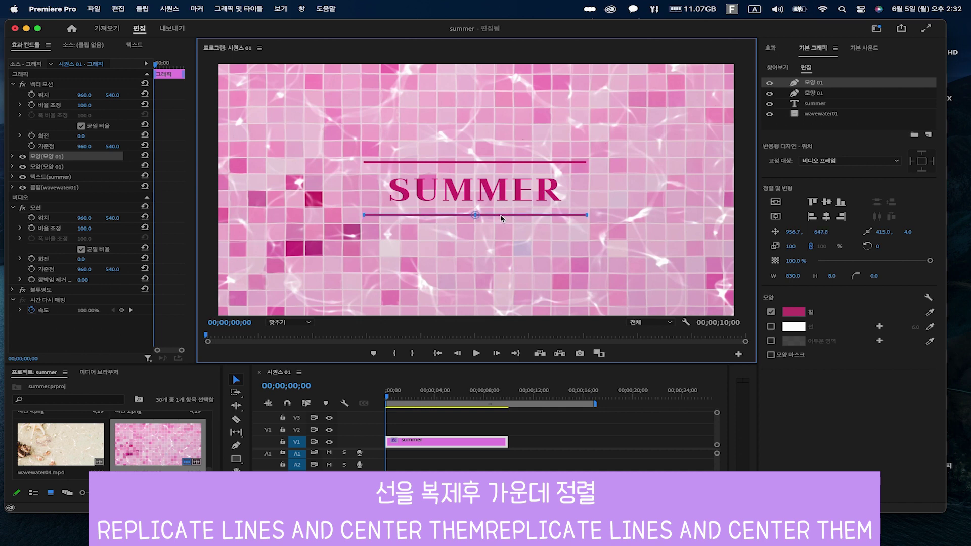
pyautogui.moveTo(502, 218); pyautogui.dragTo(501, 220)
# Select the two lines and the summer text together, then choose the Ellipse tool
pyautogui.keyDown('shift'); pyautogui.click(833, 104); pyautogui.keyUp('shift')
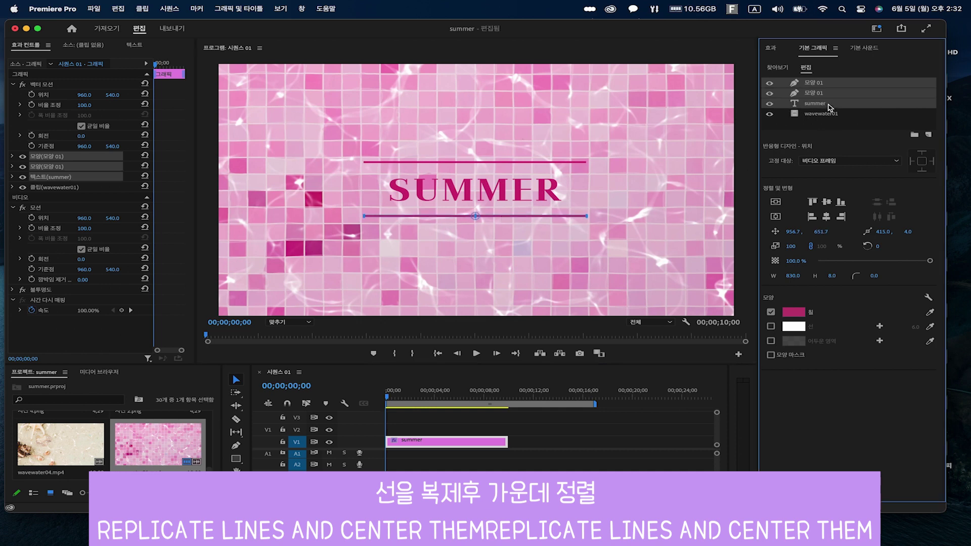
pyautogui.click(828, 176)
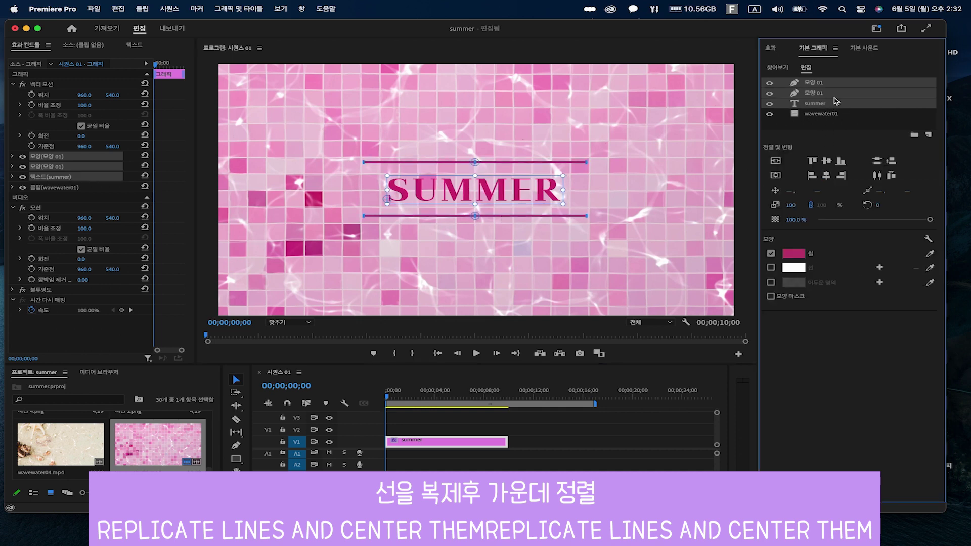
pyautogui.click(835, 95)
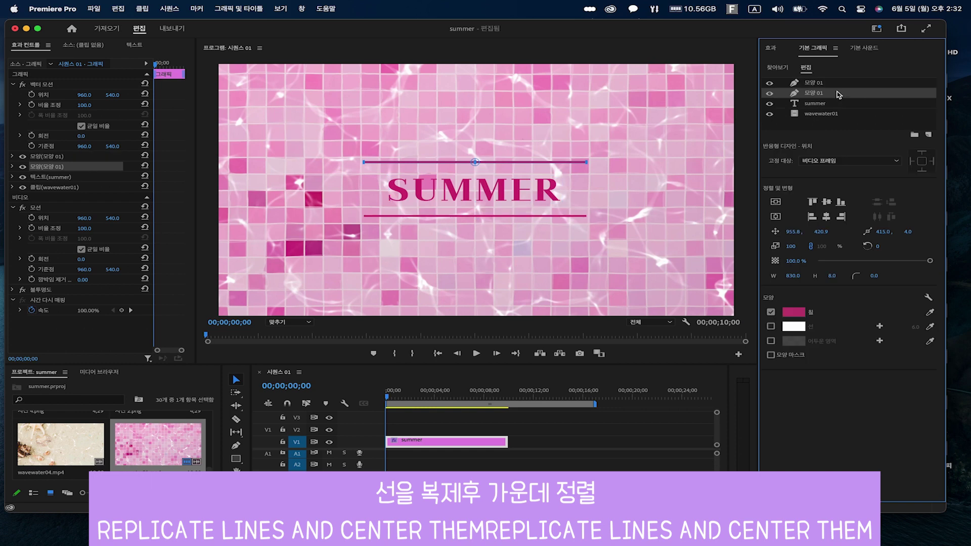
pyautogui.keyDown('super'); pyautogui.click(843, 91); pyautogui.keyUp('super')
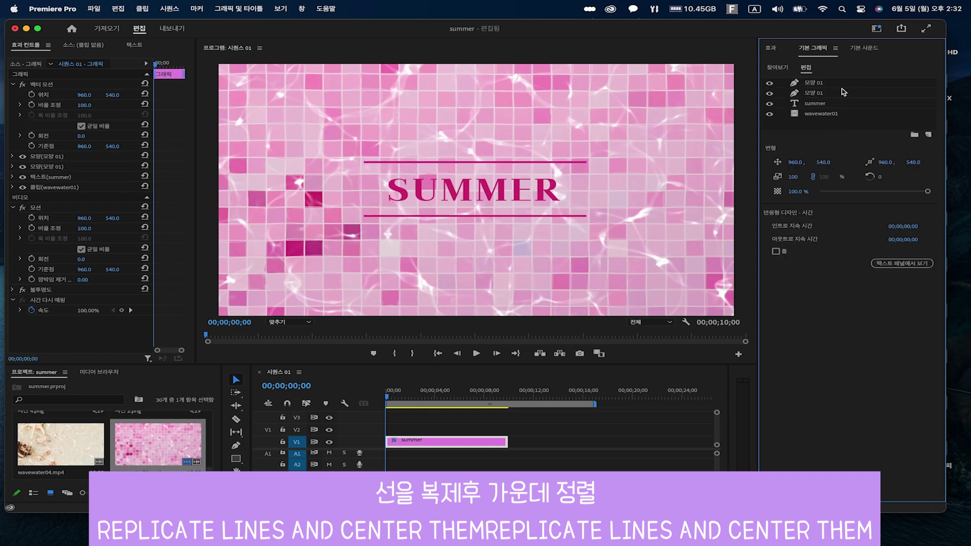
pyautogui.click(240, 463)
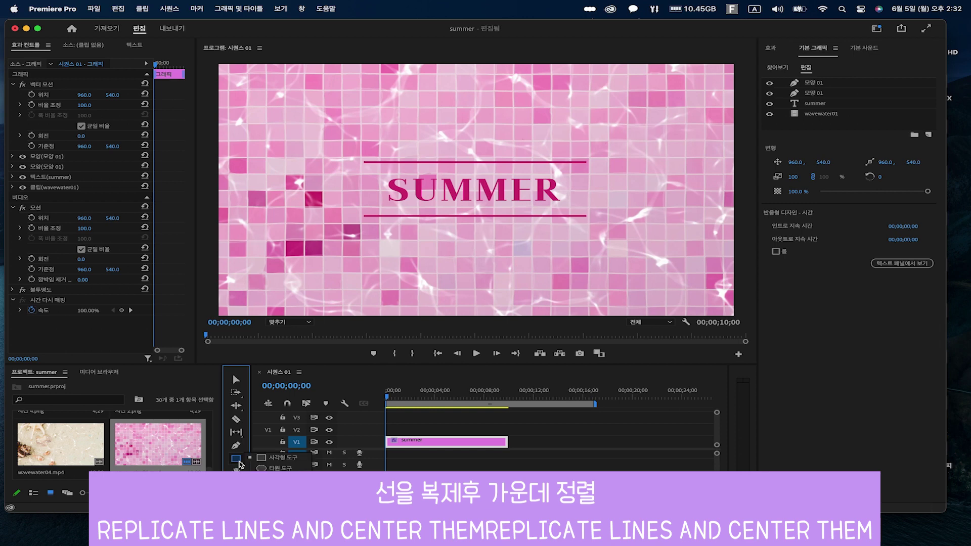
pyautogui.click(276, 468)
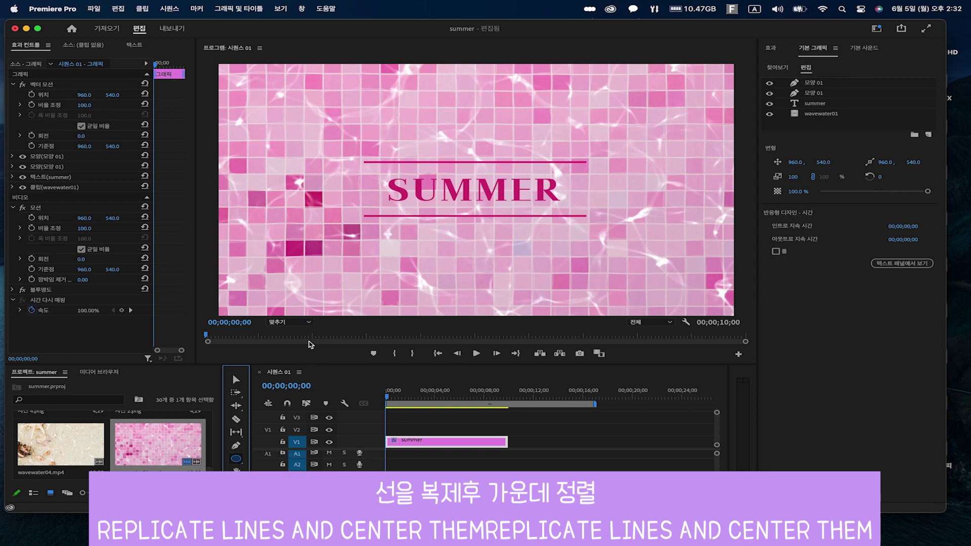
pyautogui.click(308, 322)
# Draw a small circle left of SUMMER at 150% preview zoom
pyautogui.click(285, 398)
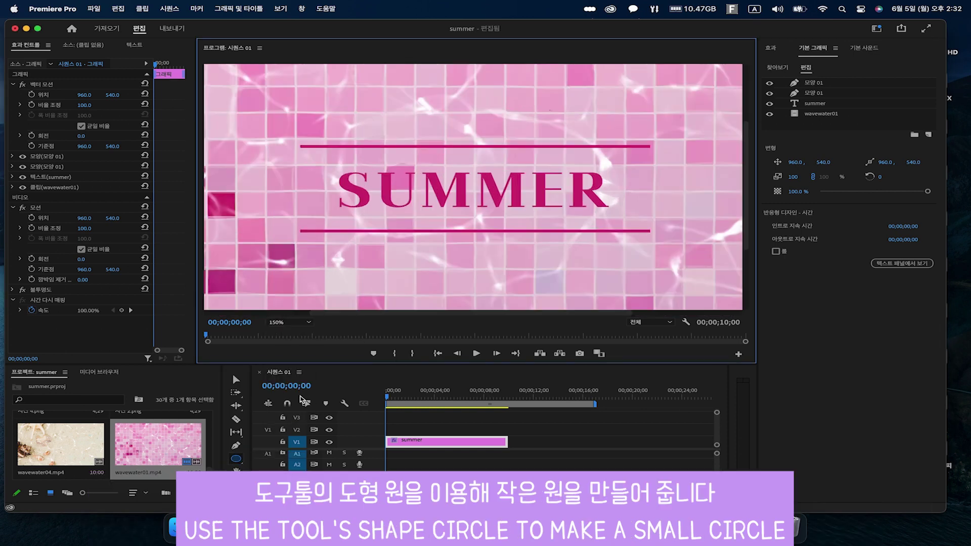
pyautogui.moveTo(289, 191); pyautogui.dragTo(305, 207)
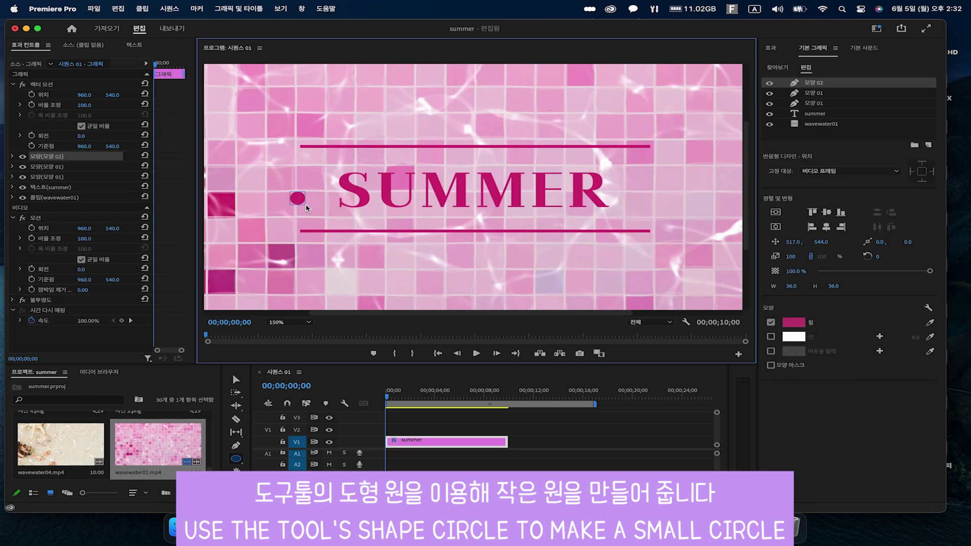
pyautogui.click(237, 379)
pyautogui.click(300, 201)
pyautogui.moveTo(301, 201); pyautogui.dragTo(298, 199)
pyautogui.moveTo(298, 199); pyautogui.dragTo(299, 202)
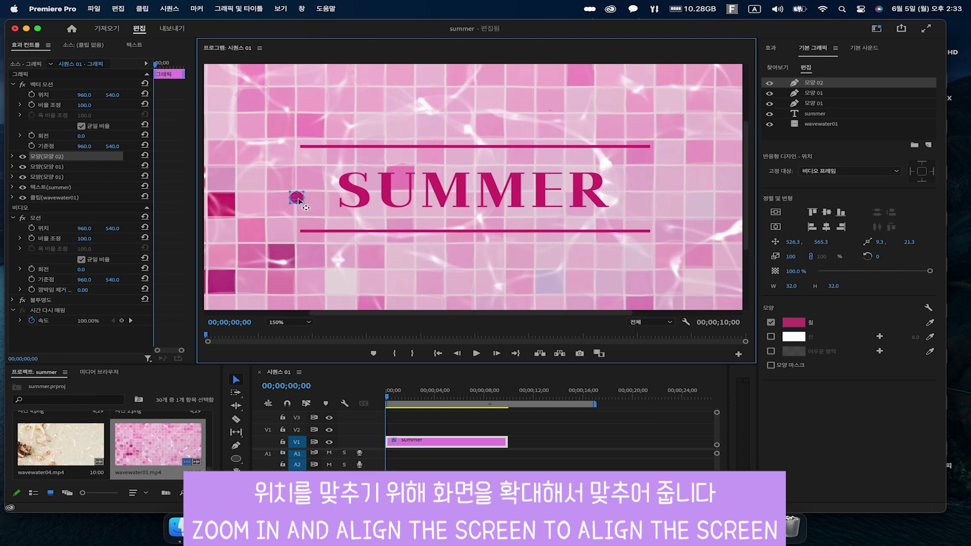
# Position the dot up and closer to SUMMER at 400% zoom, then fit the frame
pyautogui.click(300, 322)
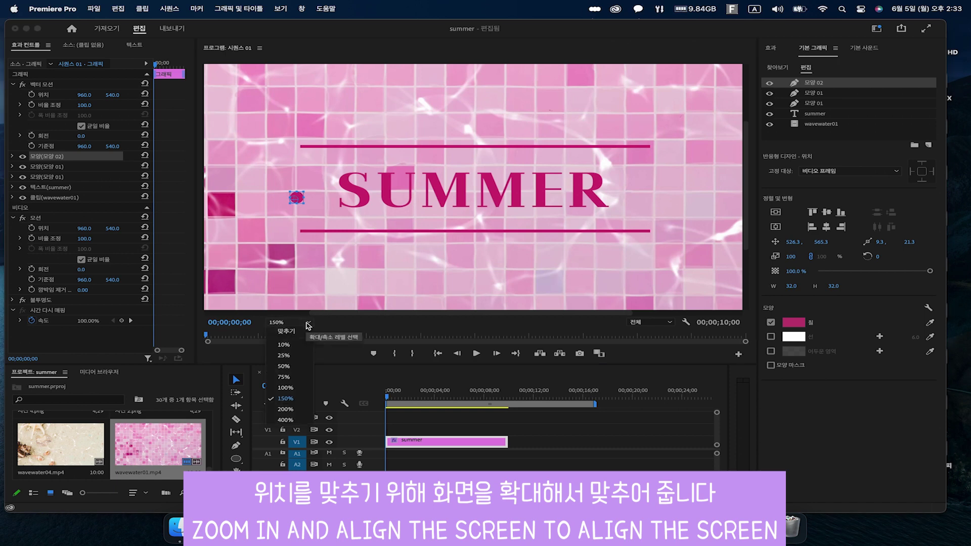
pyautogui.click(291, 409)
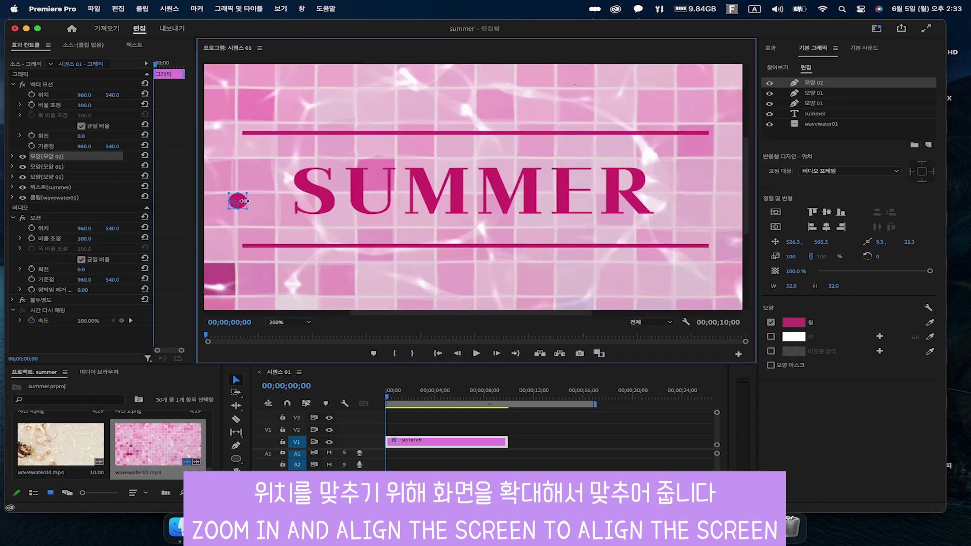
pyautogui.moveTo(241, 201); pyautogui.dragTo(242, 204)
pyautogui.click(309, 323)
pyautogui.click(285, 420)
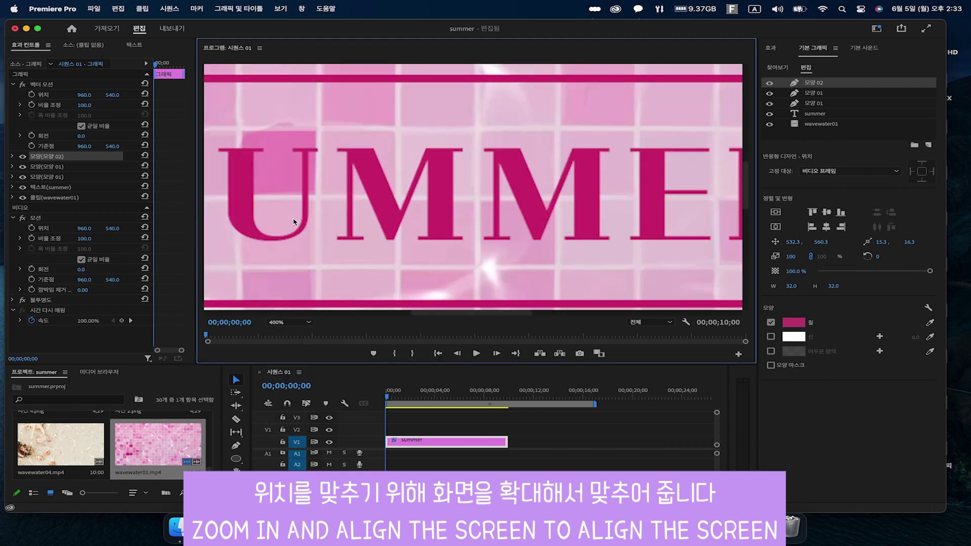
pyautogui.moveTo(438, 313); pyautogui.dragTo(337, 313)
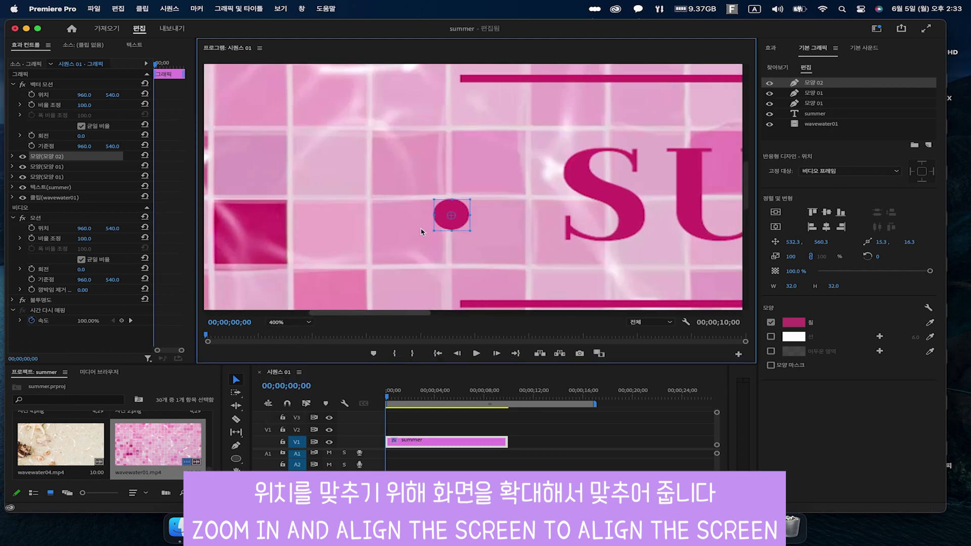
pyautogui.moveTo(463, 215); pyautogui.dragTo(516, 203)
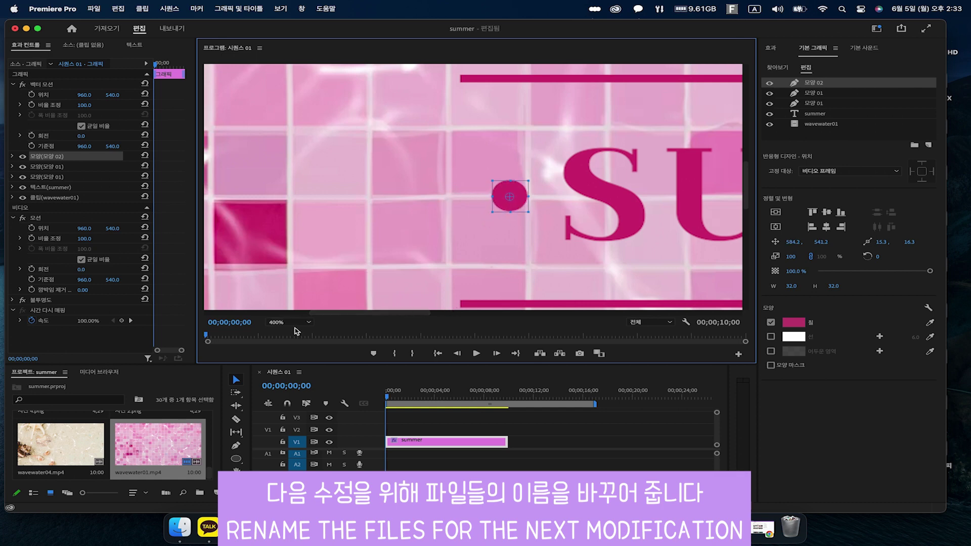
pyautogui.click(308, 322)
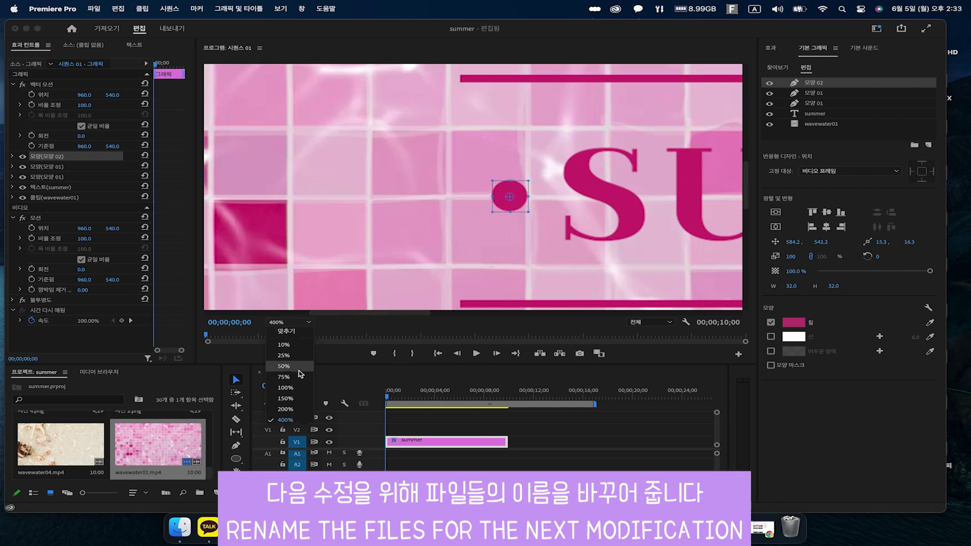
pyautogui.click(299, 332)
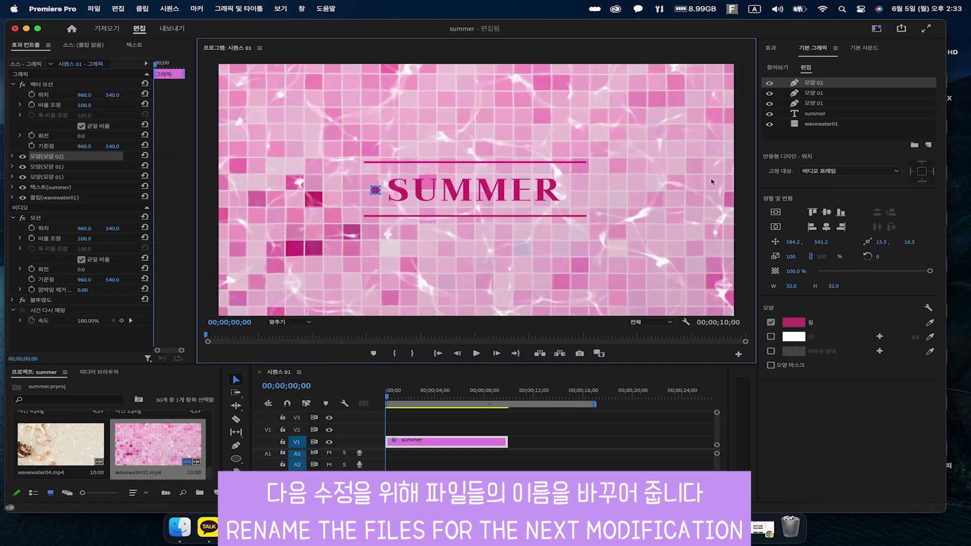
# Rename the circle layer to 원
pyautogui.rightClick(810, 87)
pyautogui.click(825, 95)
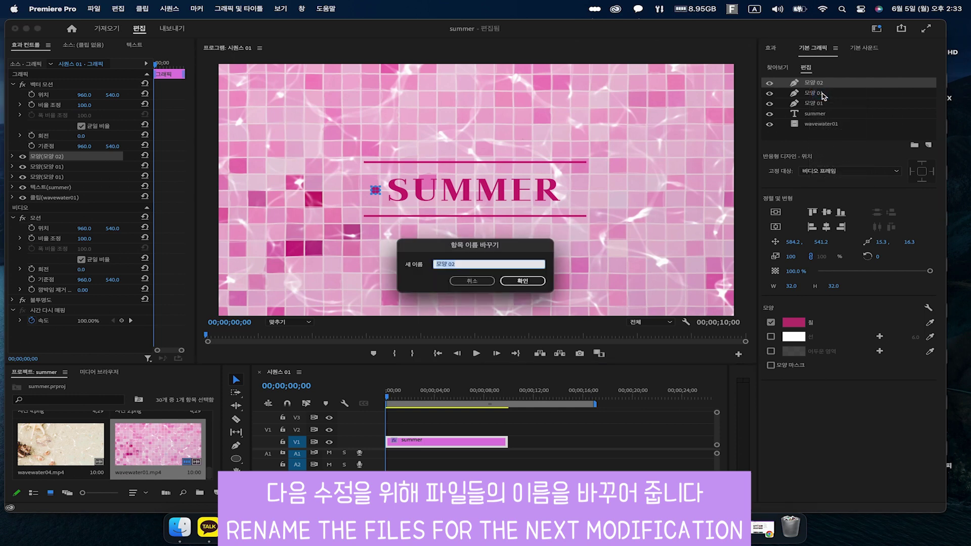
pyautogui.write('d')
pyautogui.hotkey('ctrl', 'space')
pyautogui.write('원')
pyautogui.press('Return')
# Rename the first line layer to 선
pyautogui.click(815, 96)
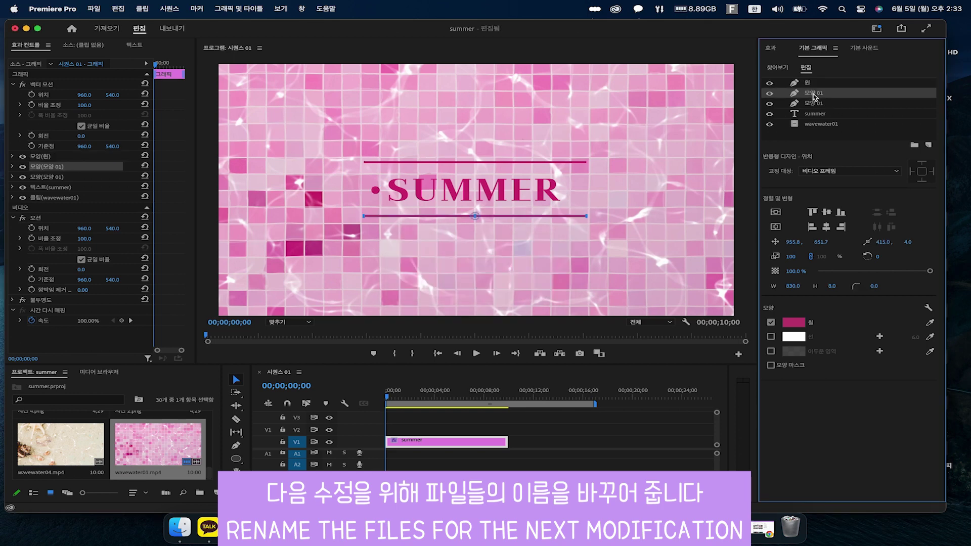
pyautogui.rightClick(812, 96)
pyautogui.click(834, 107)
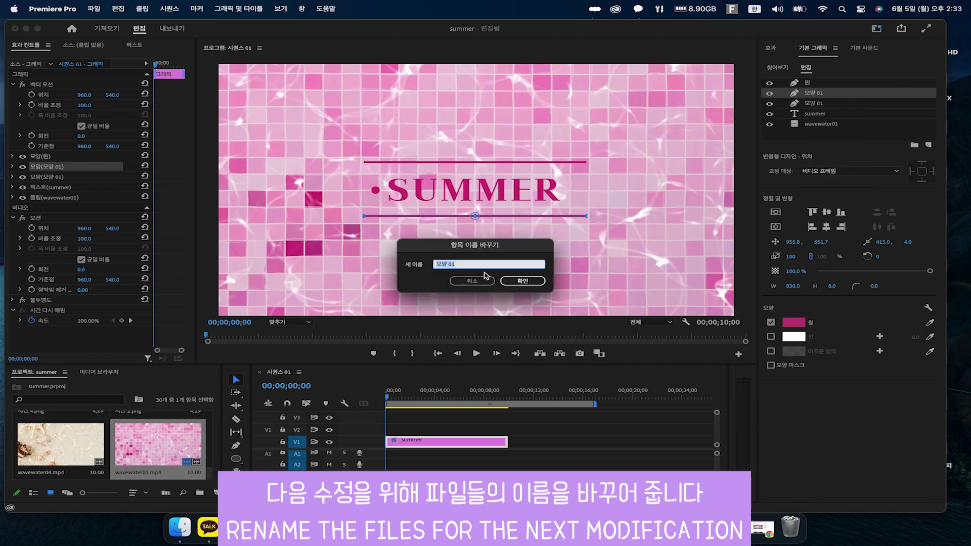
pyautogui.write('선2')
pyautogui.click(522, 281)
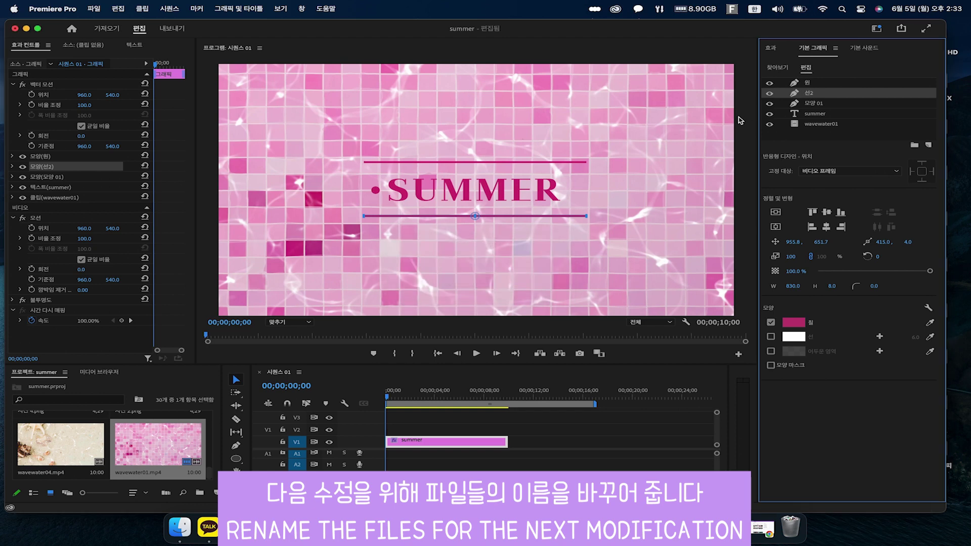
pyautogui.click(811, 104)
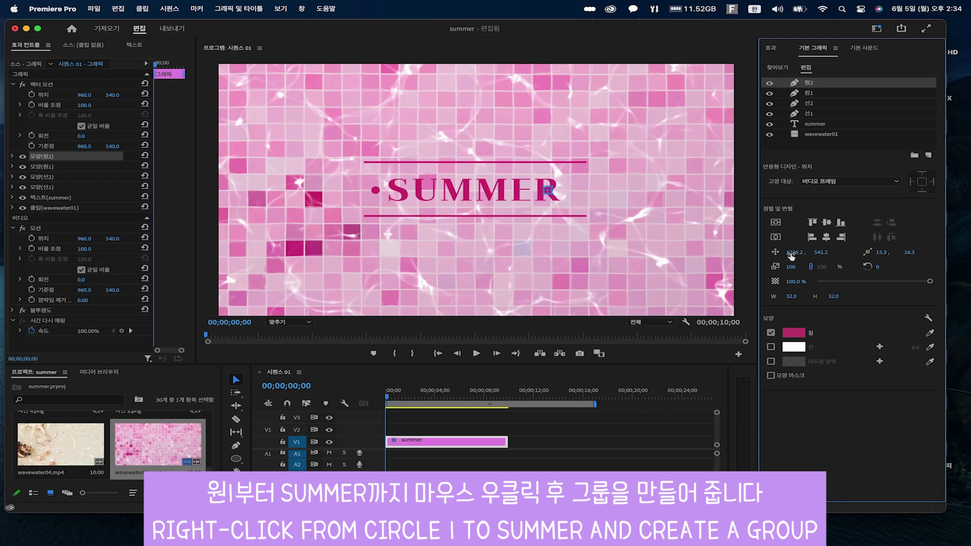
# Nudge the right dot, then group the dots, lines and SUMMER text layers
pyautogui.moveTo(569, 190); pyautogui.dragTo(570, 190)
pyautogui.click(829, 126)
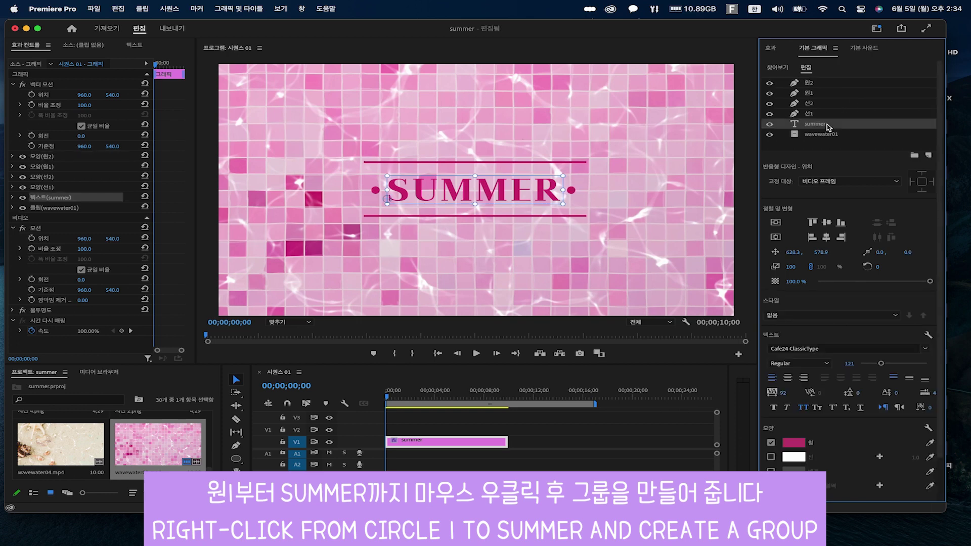
pyautogui.keyDown('shift'); pyautogui.click(837, 82); pyautogui.keyUp('shift')
pyautogui.rightClick(806, 110)
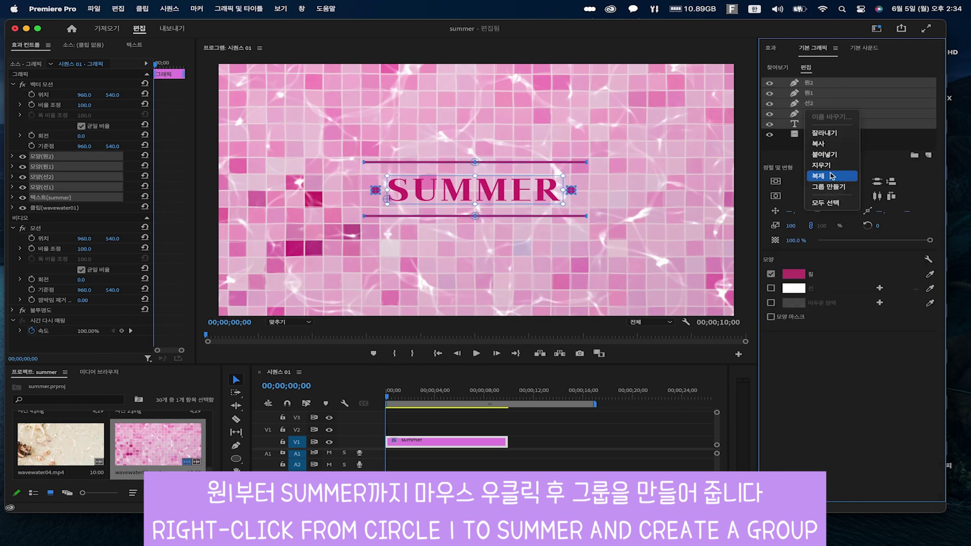
pyautogui.click(830, 187)
# Rename the new group to 'title'
pyautogui.click(812, 84)
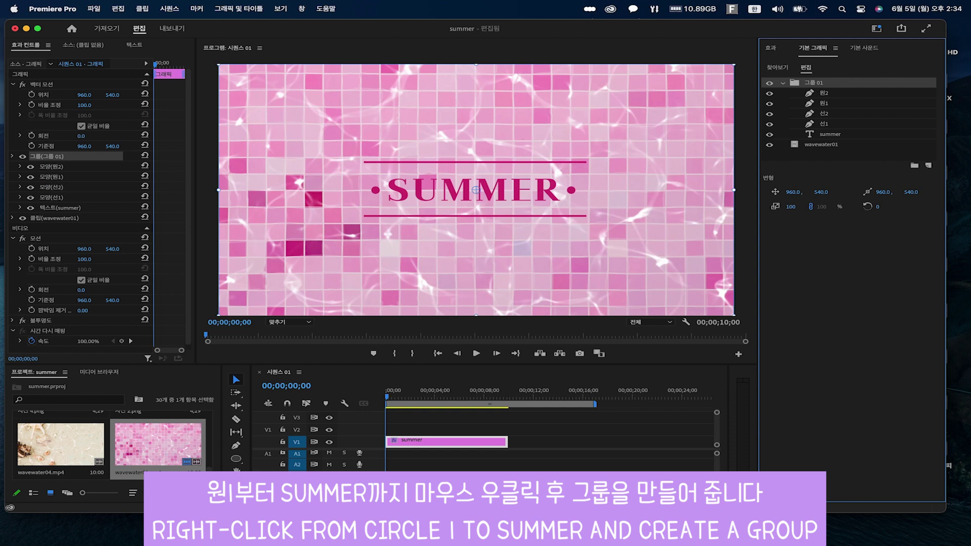
pyautogui.rightClick(814, 85)
pyautogui.click(834, 94)
pyautogui.press('capslock')
pyautogui.write('title')
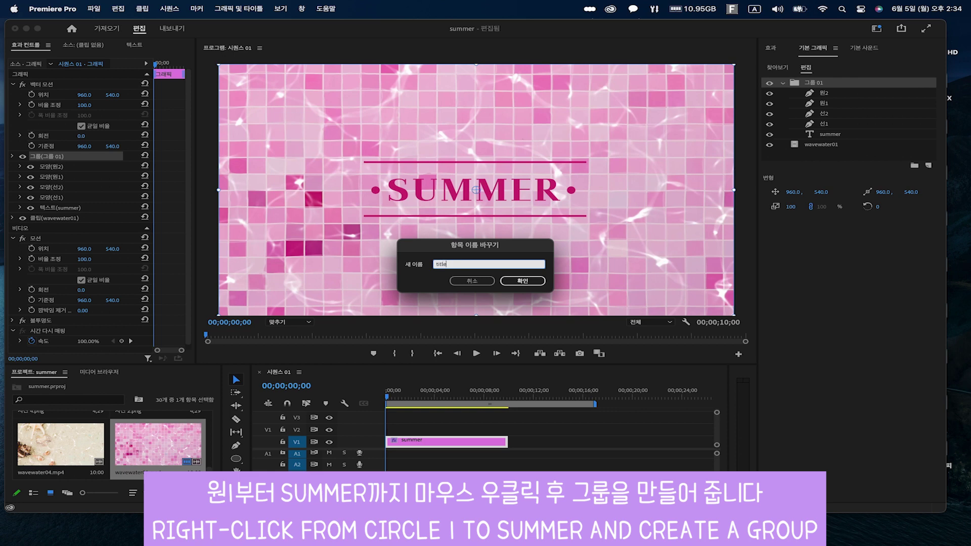
pyautogui.click(526, 281)
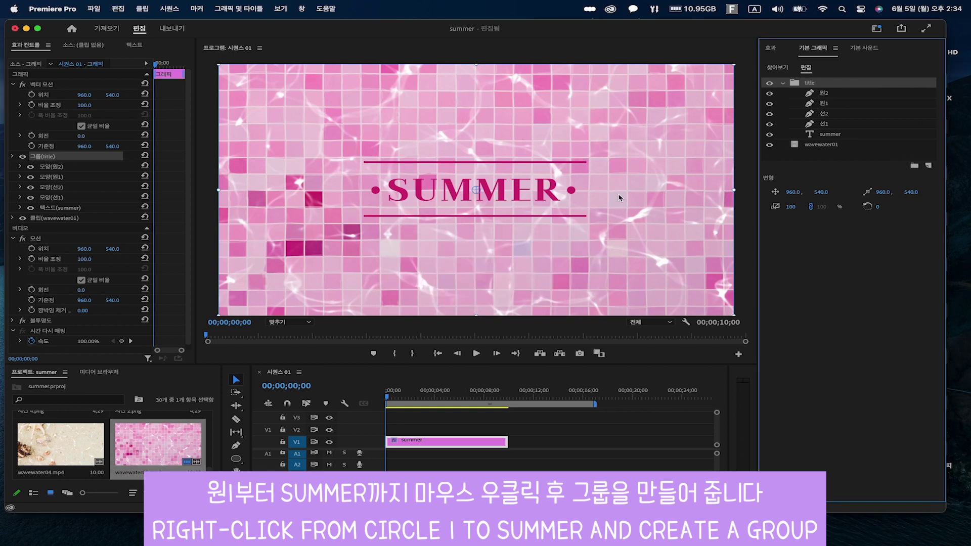
# Search the effects for 엠보 and apply Color Emboss (색상 엠보스) to the title graphic
pyautogui.click(783, 83)
pyautogui.click(770, 51)
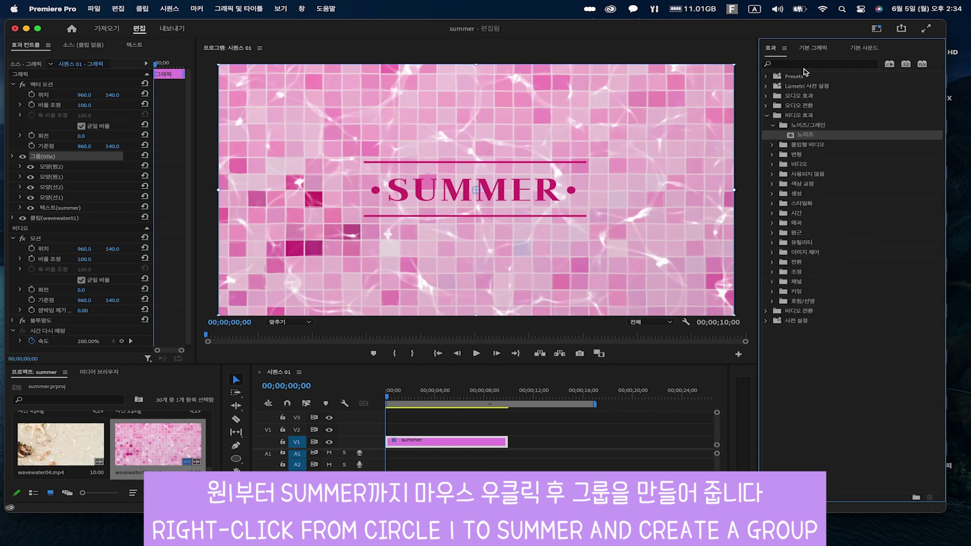
pyautogui.write('d')
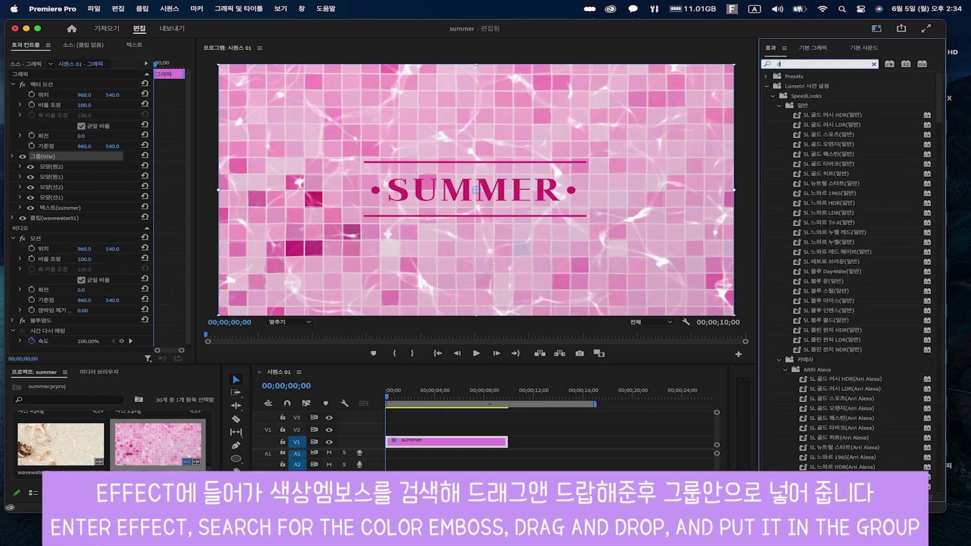
pyautogui.press('BackSpace')
pyautogui.press('capslock')
pyautogui.write('보')
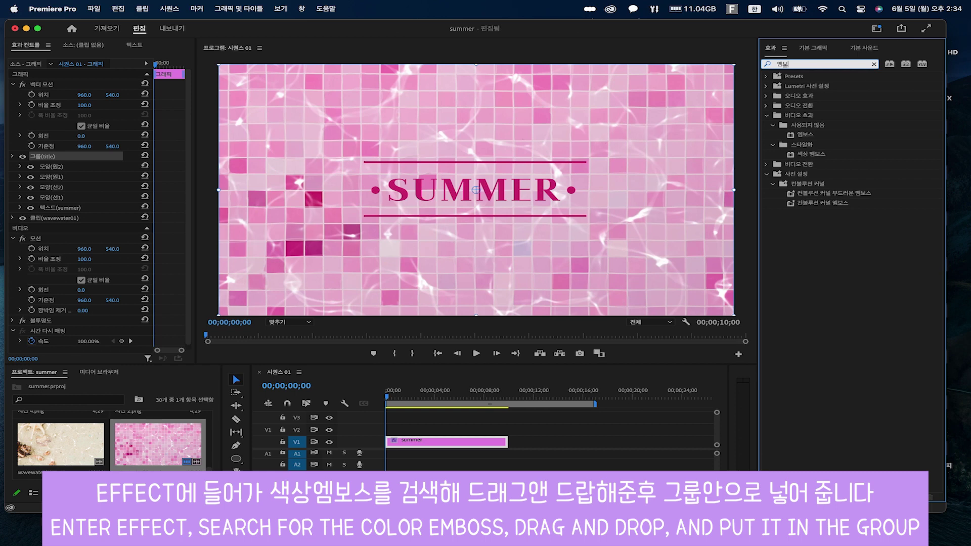
pyautogui.click(820, 156)
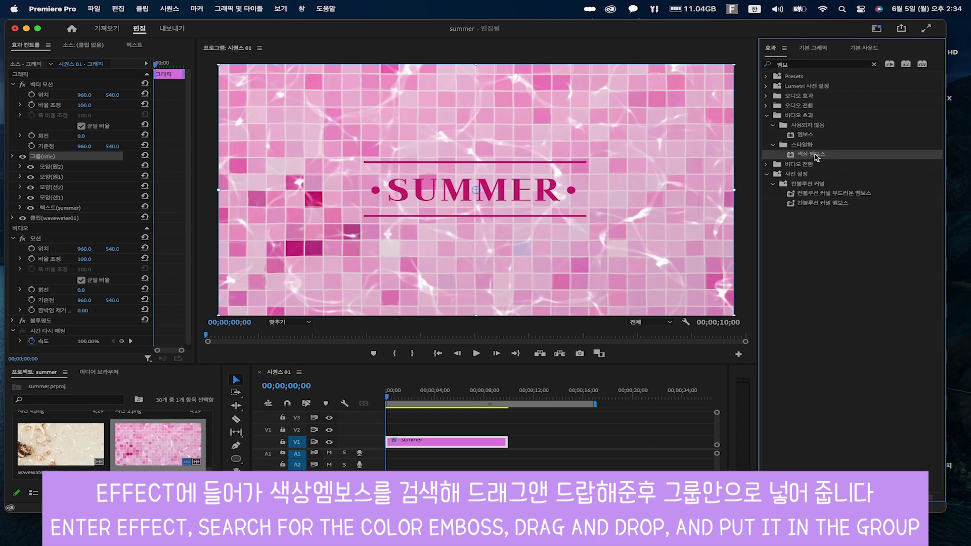
pyautogui.moveTo(815, 157); pyautogui.dragTo(76, 156)
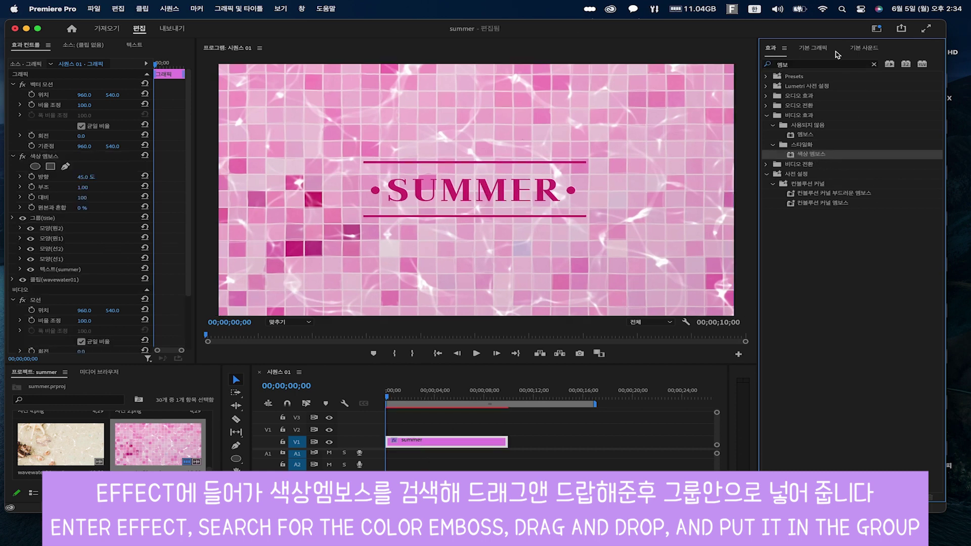
# Move Color Emboss to the top of the title group's layers
pyautogui.click(815, 48)
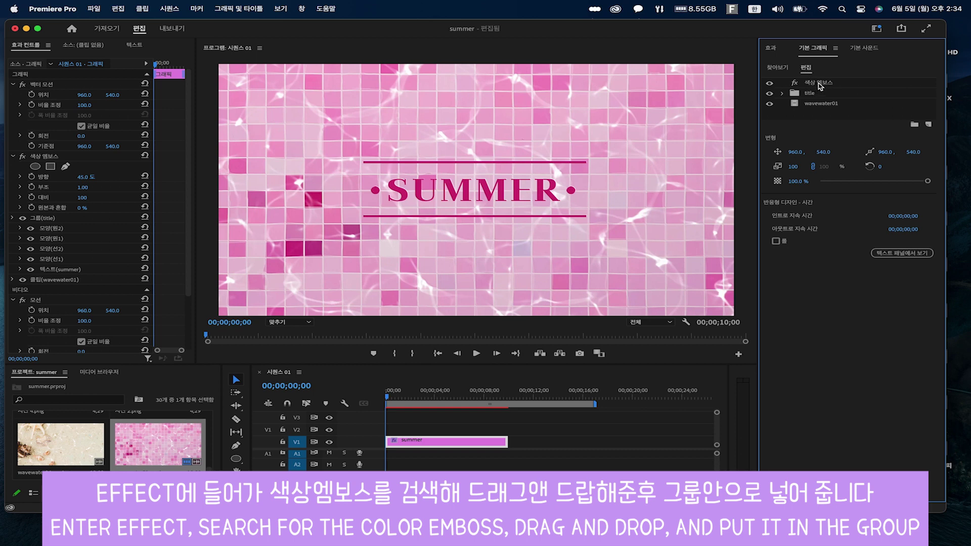
pyautogui.moveTo(819, 84); pyautogui.dragTo(789, 93)
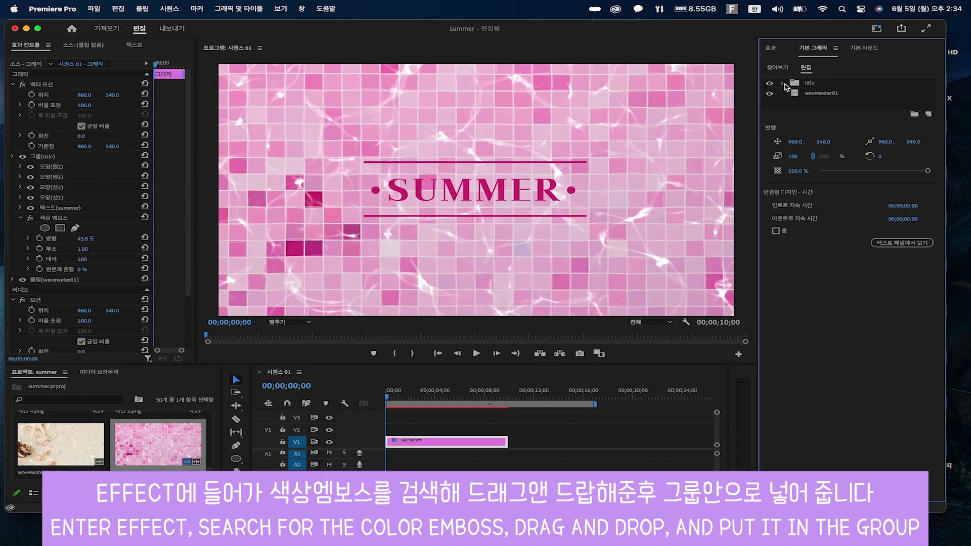
pyautogui.click(783, 83)
pyautogui.moveTo(825, 146); pyautogui.dragTo(820, 91)
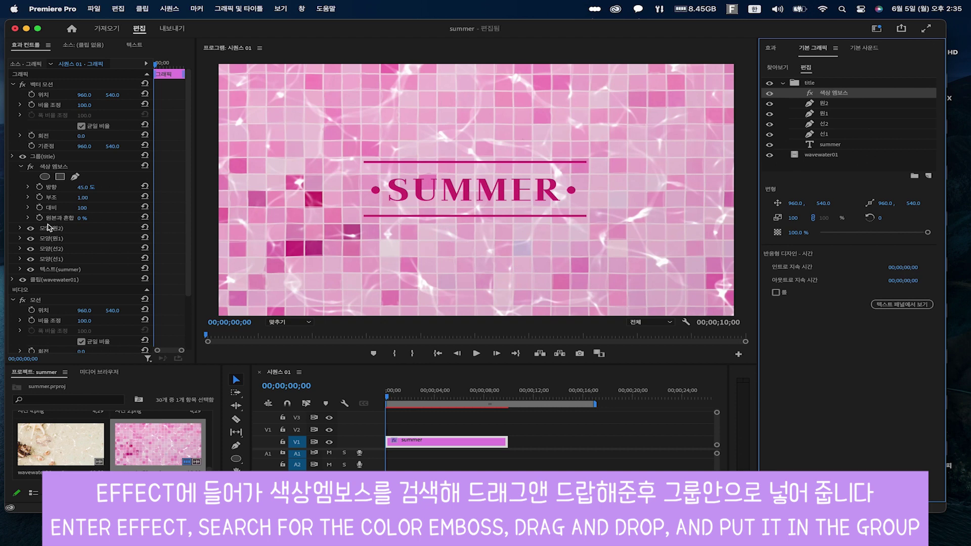
# Set the Color Emboss relief to 1.70 and contrast to 100, previewing at 200%
pyautogui.click(81, 200)
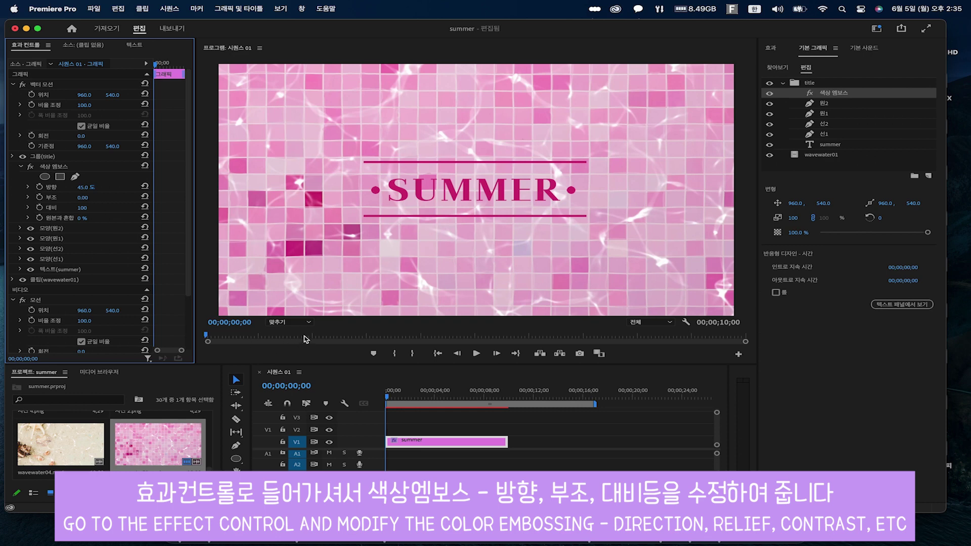
pyautogui.click(306, 323)
pyautogui.click(302, 409)
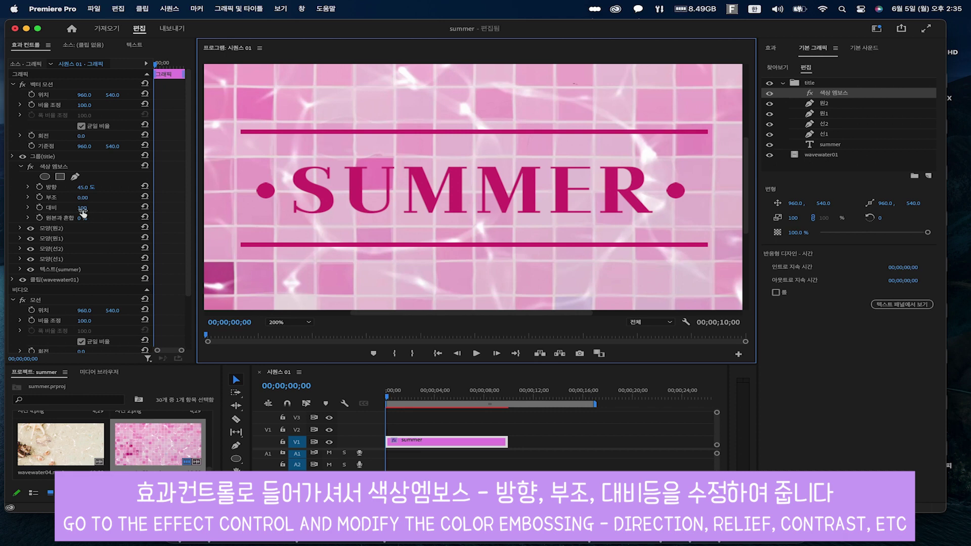
pyautogui.click(84, 216)
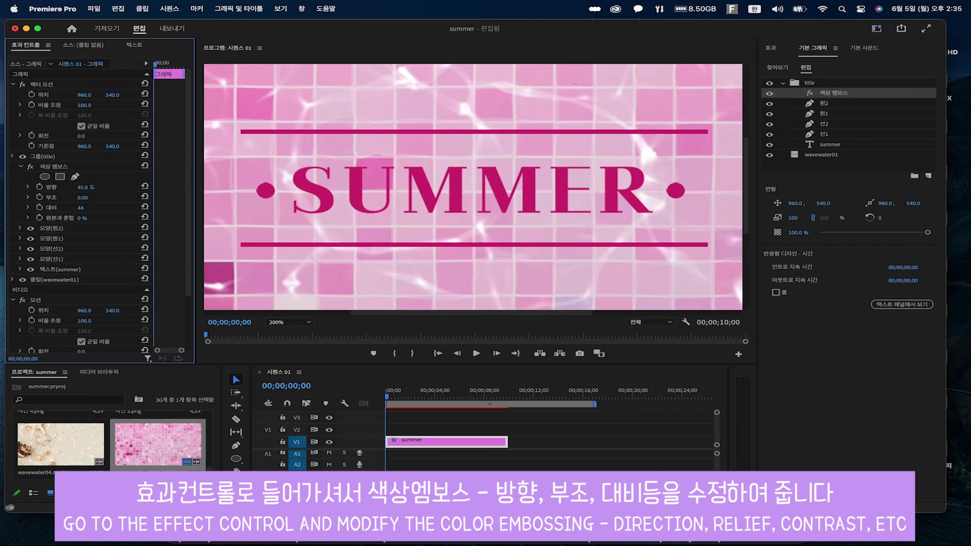
pyautogui.moveTo(81, 207); pyautogui.dragTo(116, 217)
pyautogui.moveTo(82, 197); pyautogui.dragTo(94, 197)
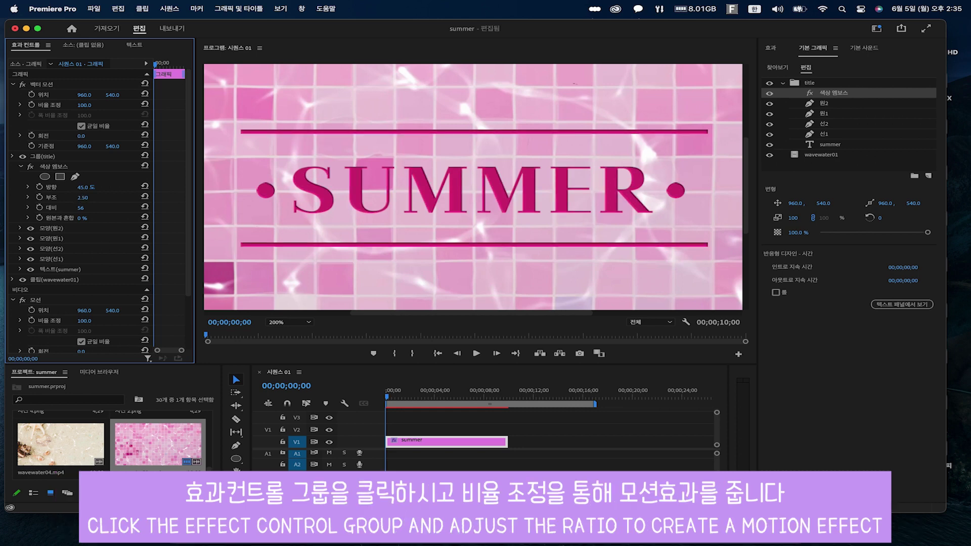
pyautogui.moveTo(82, 197); pyautogui.dragTo(71, 197)
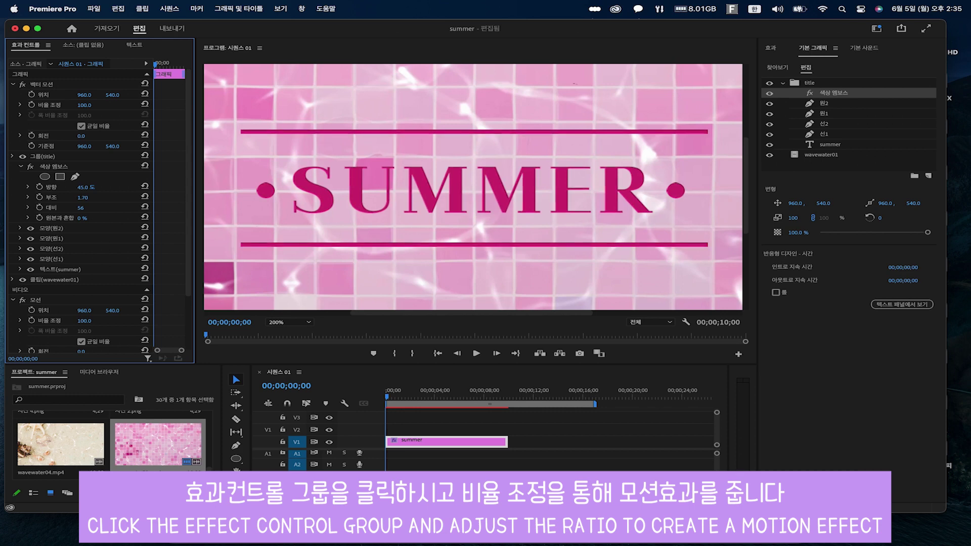
pyautogui.click(81, 208)
pyautogui.write('100')
pyautogui.click(103, 239)
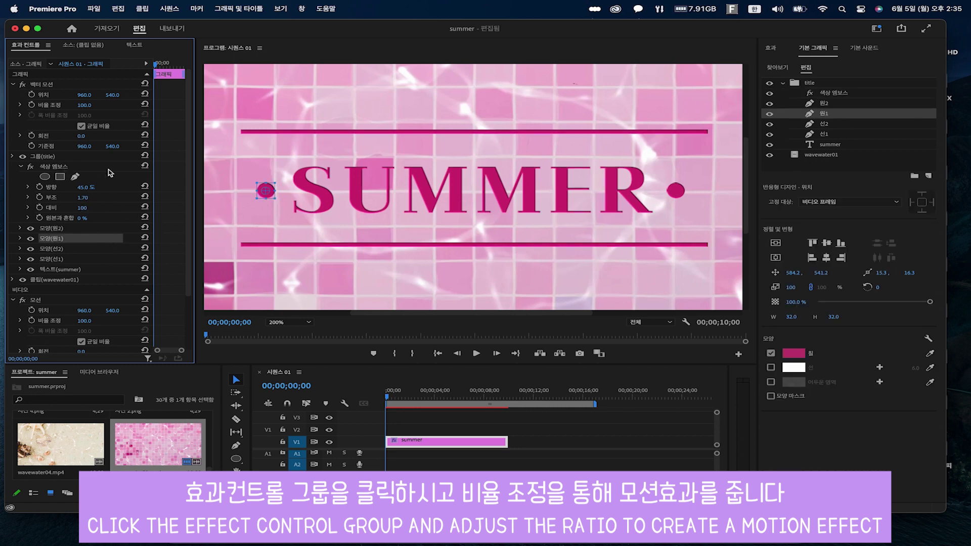
# Collapse and select the title group, then return the program monitor to Fit
pyautogui.click(783, 84)
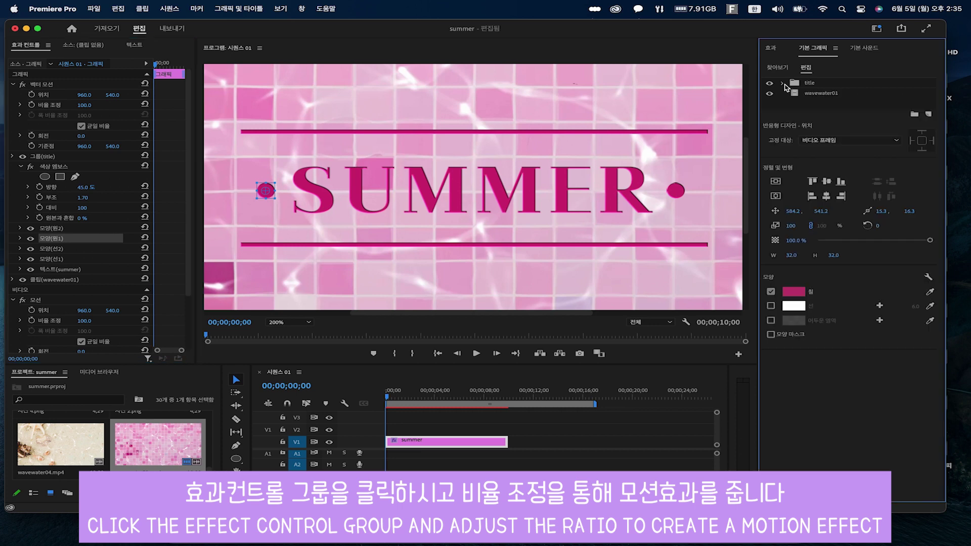
pyautogui.click(840, 90)
pyautogui.click(821, 85)
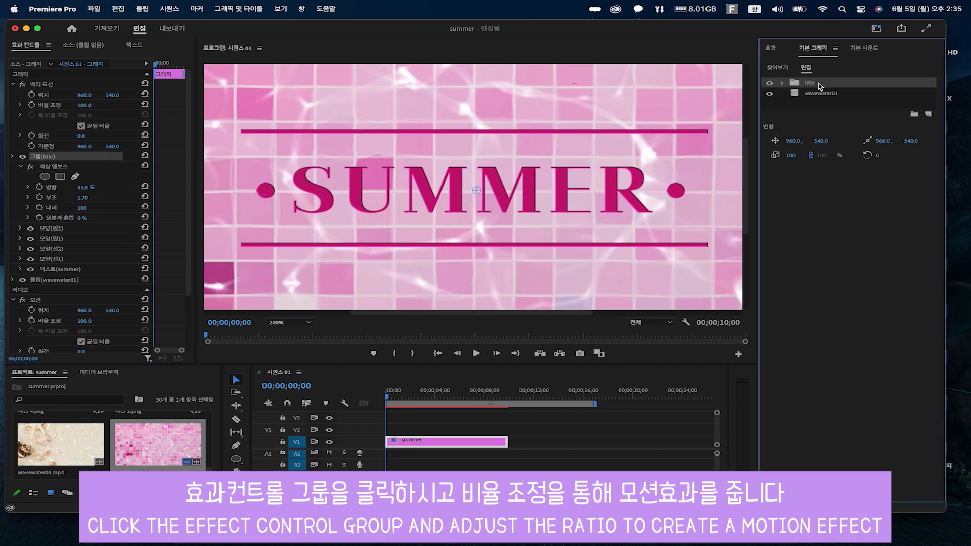
pyautogui.click(308, 322)
pyautogui.click(306, 335)
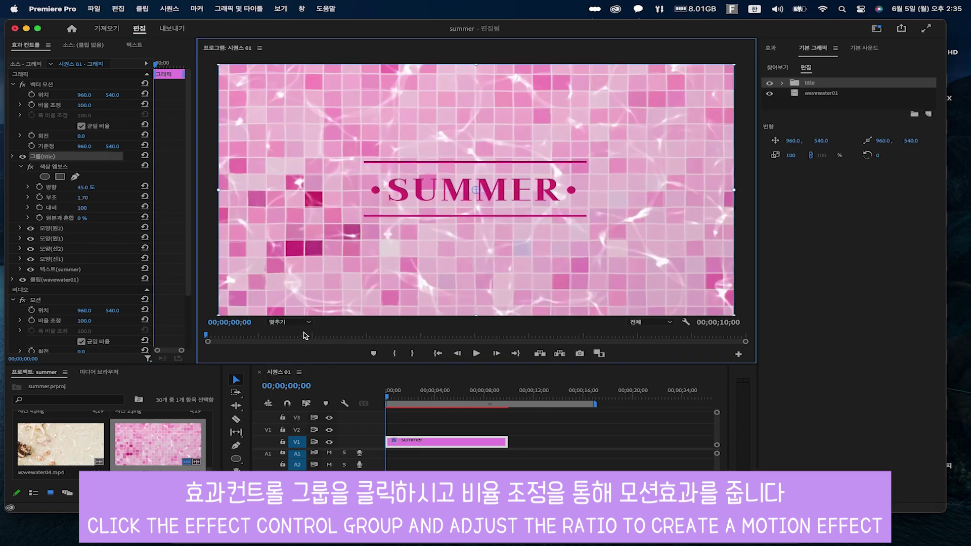
# Start a scale animation on the title group with a scale of 120
pyautogui.click(12, 157)
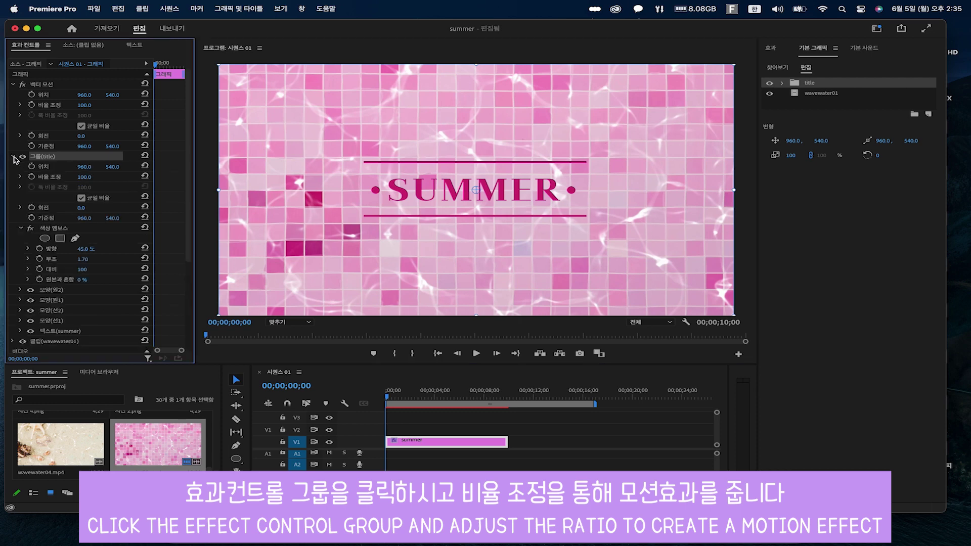
pyautogui.click(30, 177)
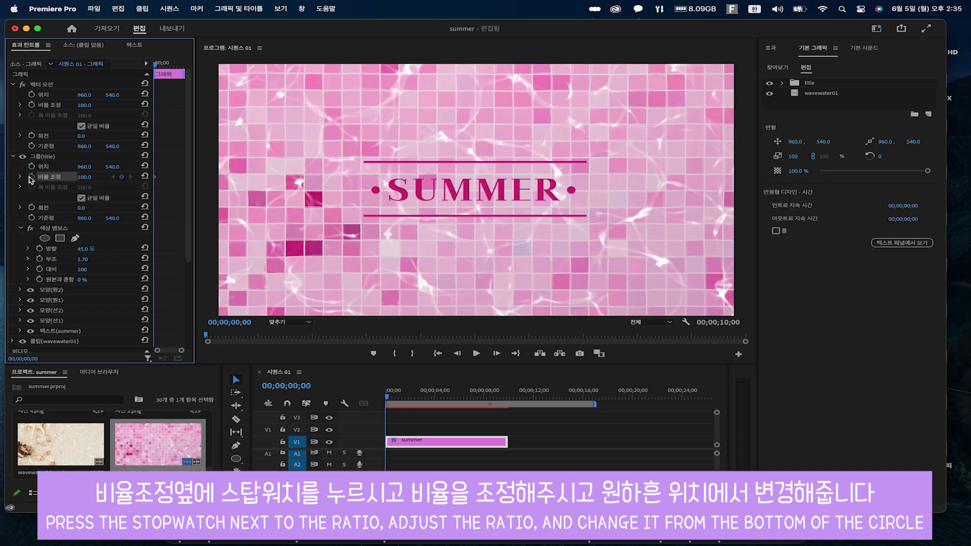
pyautogui.click(92, 176)
pyautogui.write('120')
pyautogui.press('Return')
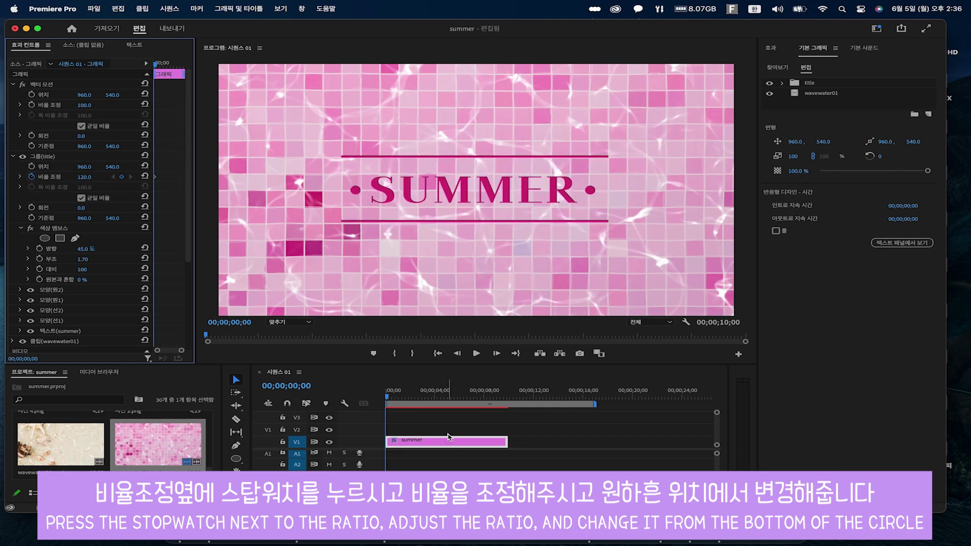
# Add scale keyframes at 1;19 and 3;29, returning the scale to 100
pyautogui.click(405, 394)
pyautogui.click(86, 178)
pyautogui.write('140')
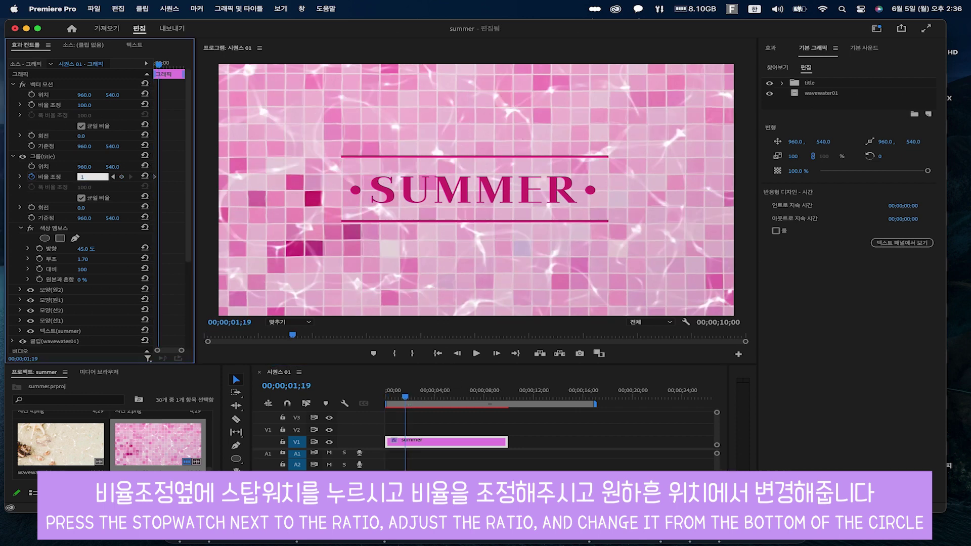
pyautogui.click(434, 398)
pyautogui.click(85, 177)
pyautogui.write('1')
pyautogui.press('Return')
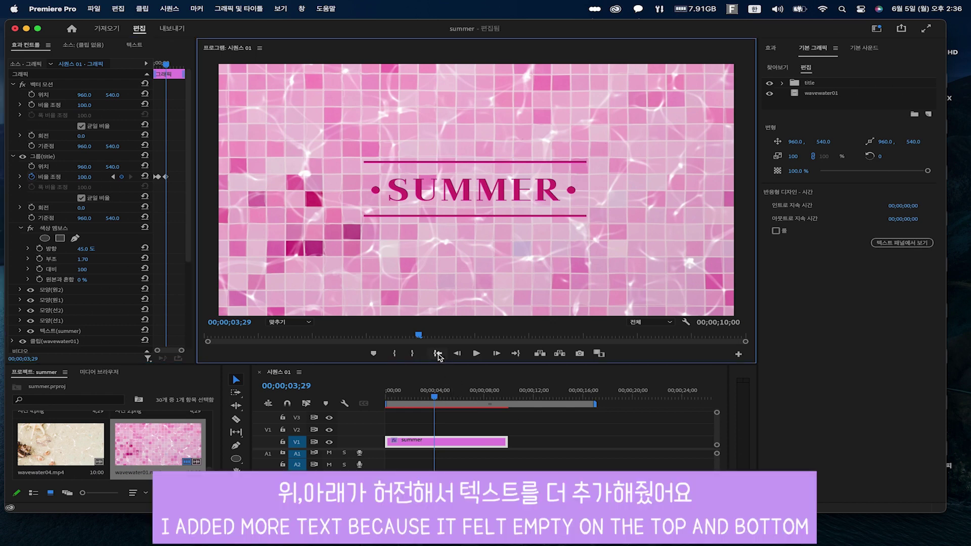
# Play the title animation, then stop and go back to the first frame
pyautogui.click(438, 353)
pyautogui.click(476, 354)
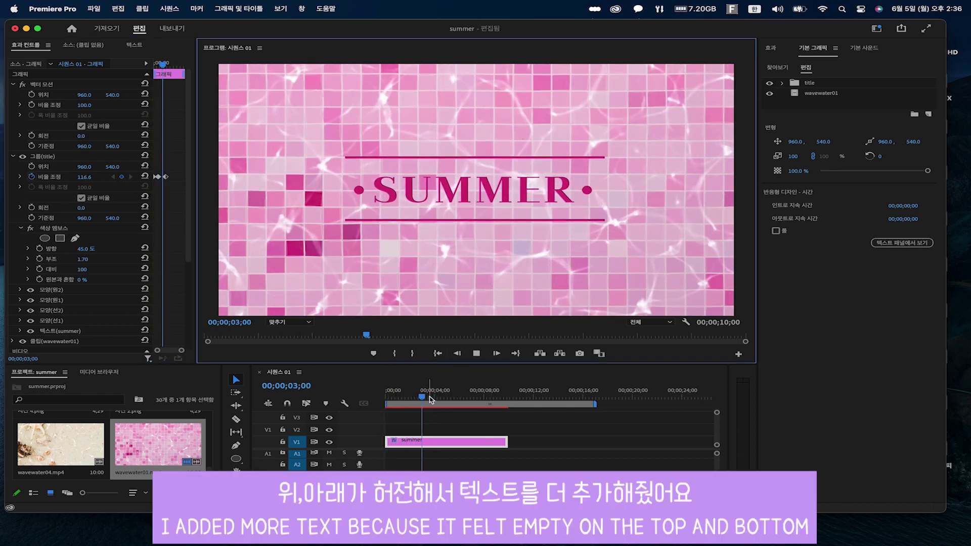
pyautogui.click(428, 398)
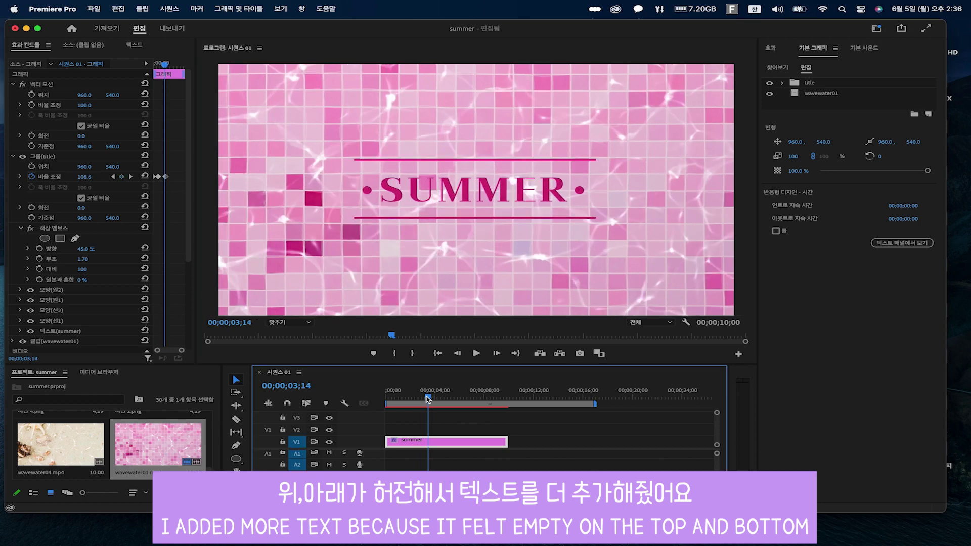
pyautogui.press('Home')
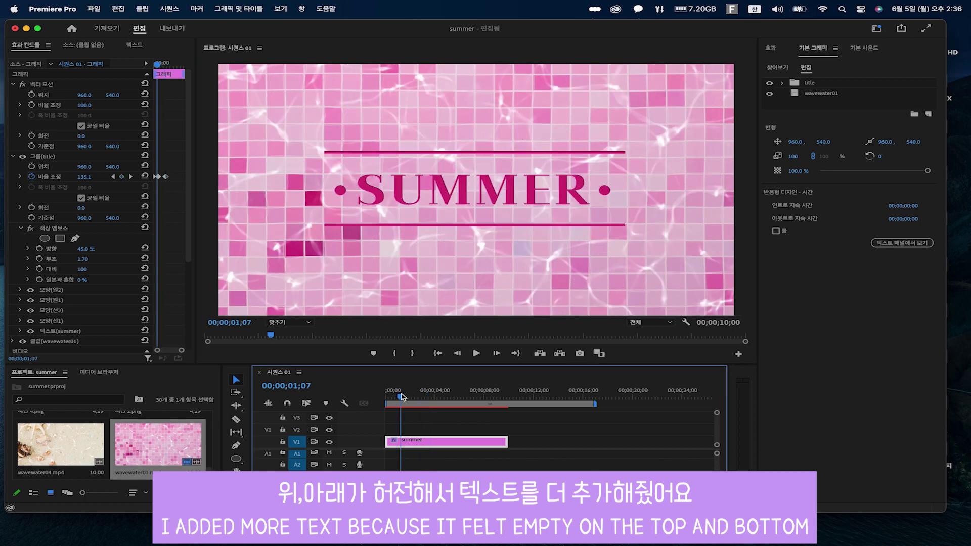
# Select and expand the title group to list its layers, including wavewater01
pyautogui.click(834, 84)
pyautogui.click(782, 83)
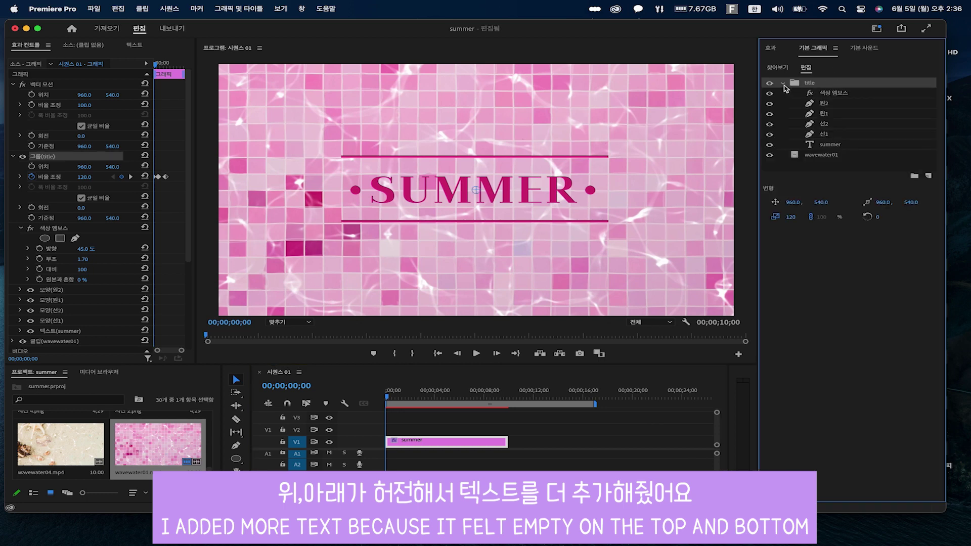
pyautogui.click(232, 373)
pyautogui.press('t')
pyautogui.click(364, 143)
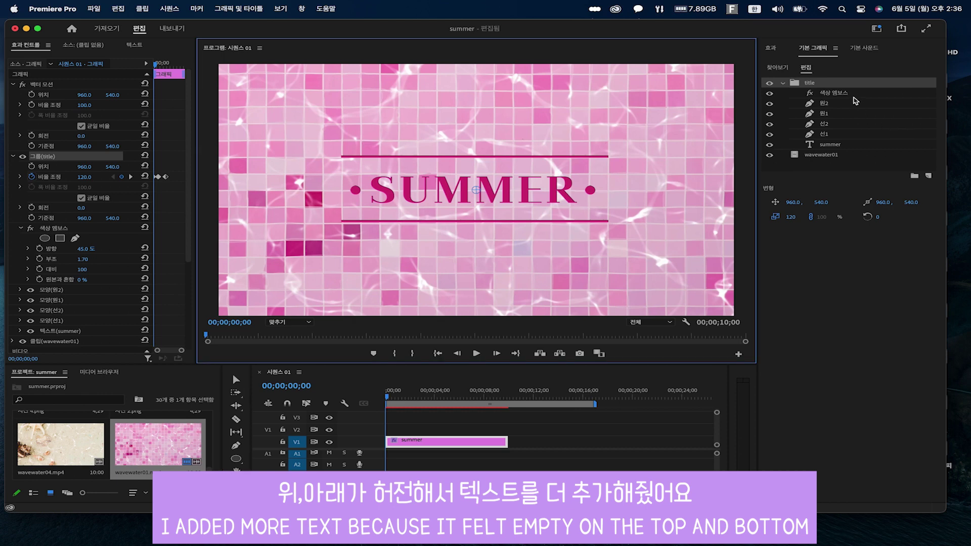
pyautogui.click(839, 155)
# Type 'HAPPY' in a new text box above the top line
pyautogui.click(385, 142)
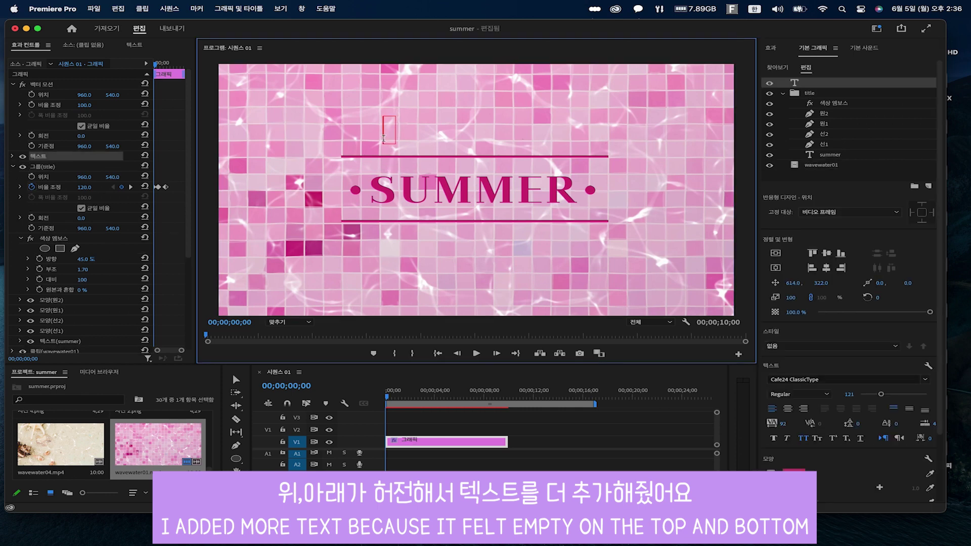
pyautogui.write('ㅗ')
pyautogui.press('capslock')
pyautogui.press('BackSpace')
pyautogui.write('HAPPY')
pyautogui.click(236, 379)
# Style HAPPY in Bebas Kai at size 97 with tracking 1000, centred above the line
pyautogui.click(926, 380)
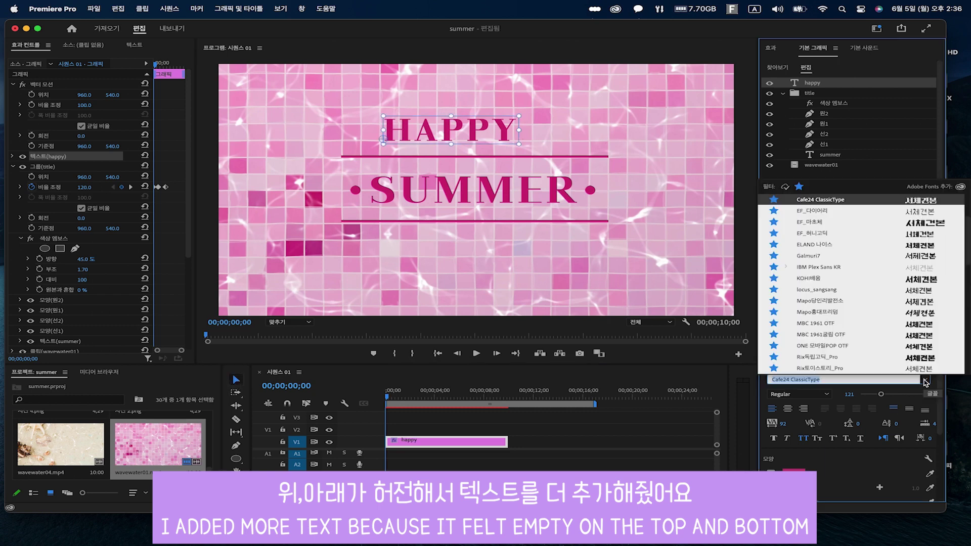
pyautogui.write('b')
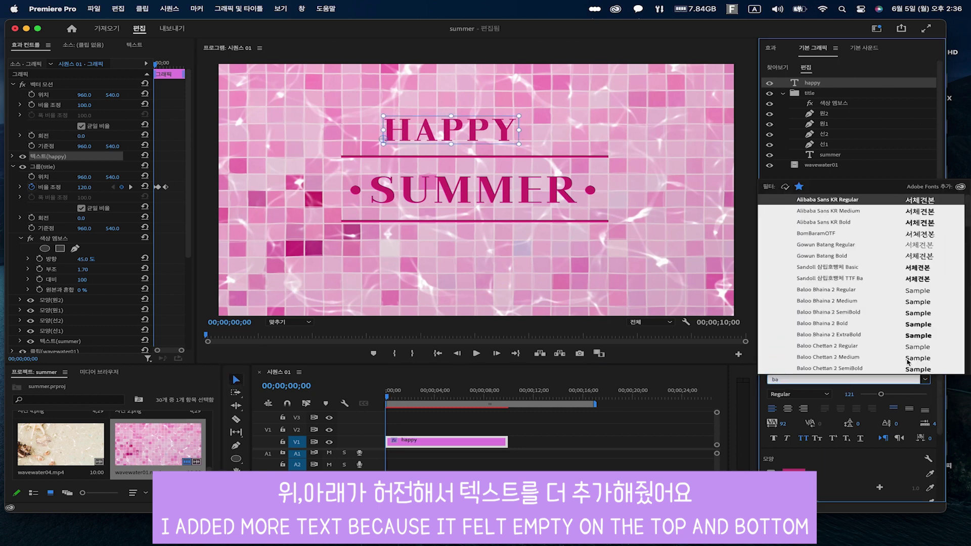
pyautogui.write('a')
pyautogui.click(915, 314)
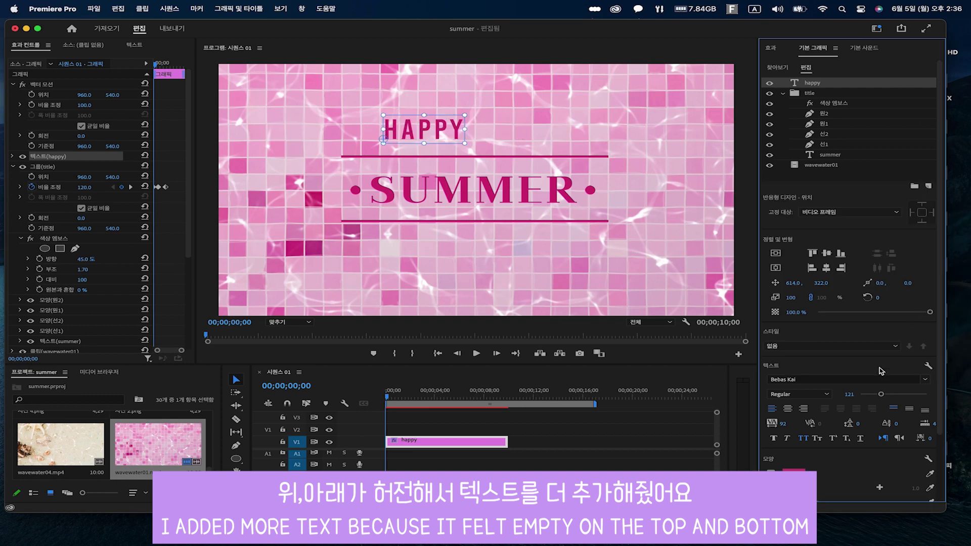
pyautogui.moveTo(878, 394); pyautogui.dragTo(876, 394)
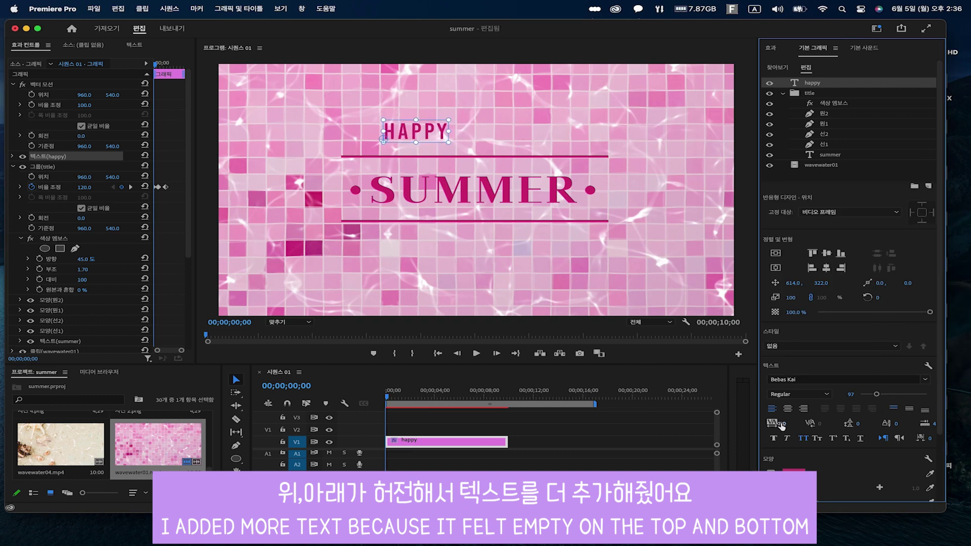
pyautogui.moveTo(782, 423); pyautogui.dragTo(92, 148)
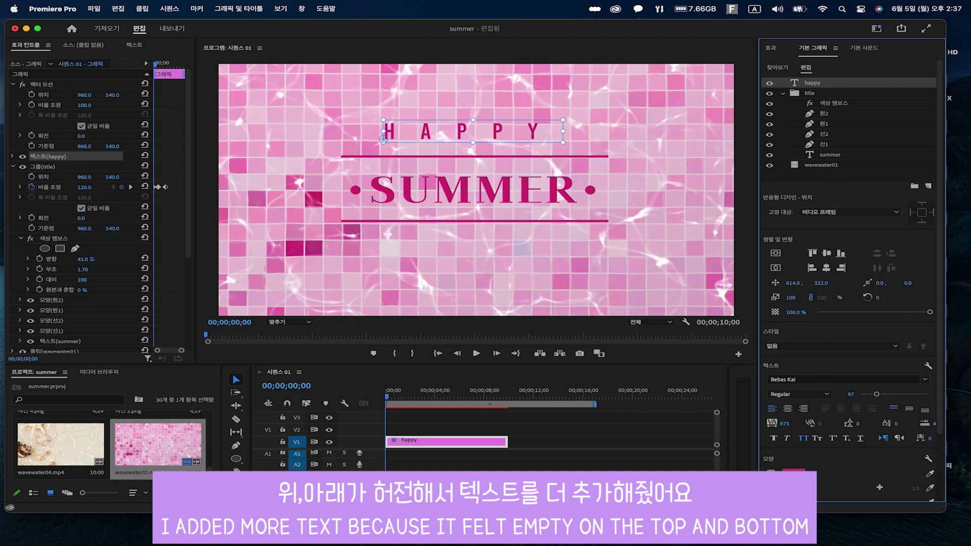
pyautogui.moveTo(478, 132); pyautogui.dragTo(478, 140)
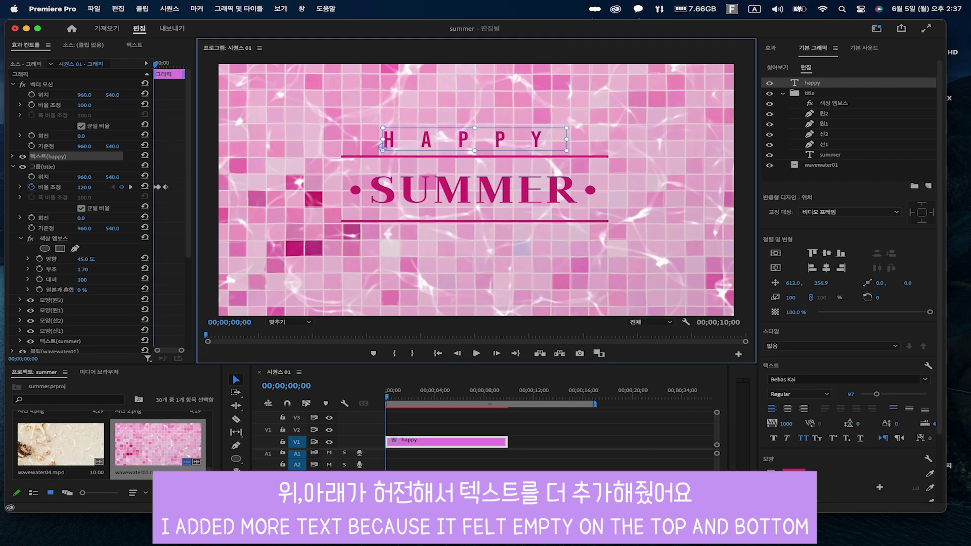
pyautogui.moveTo(384, 148); pyautogui.dragTo(469, 141)
pyautogui.click(826, 268)
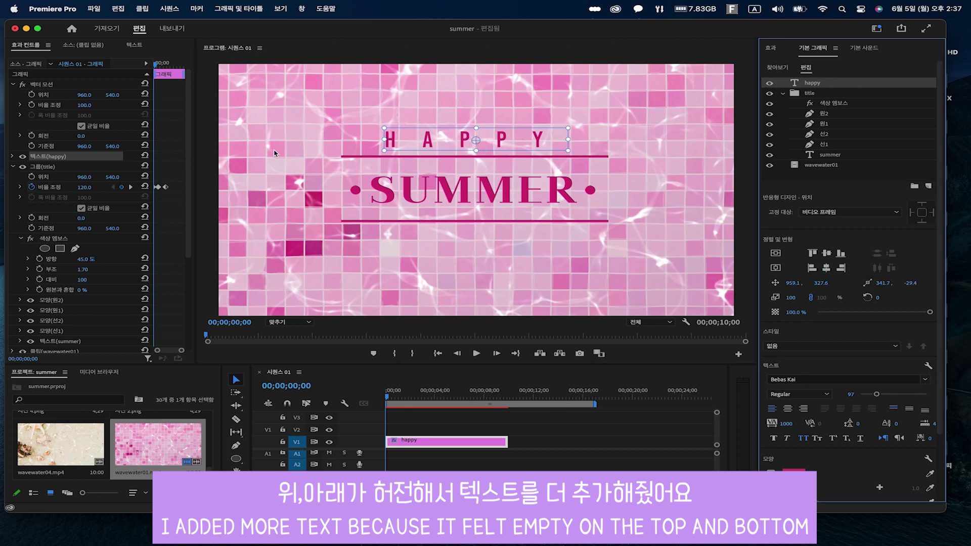
# Type the date '2023.07.01' in a new text box below the bottom line
pyautogui.press('t')
pyautogui.click(389, 243)
pyautogui.write('2')
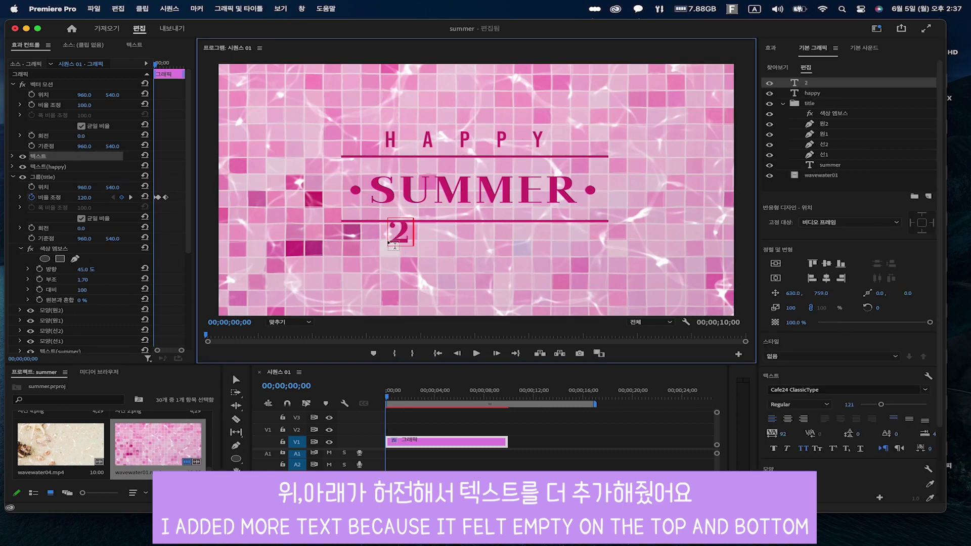
pyautogui.write('023.03')
pyautogui.write('.')
pyautogui.press('BackSpace')
pyautogui.press('BackSpace')
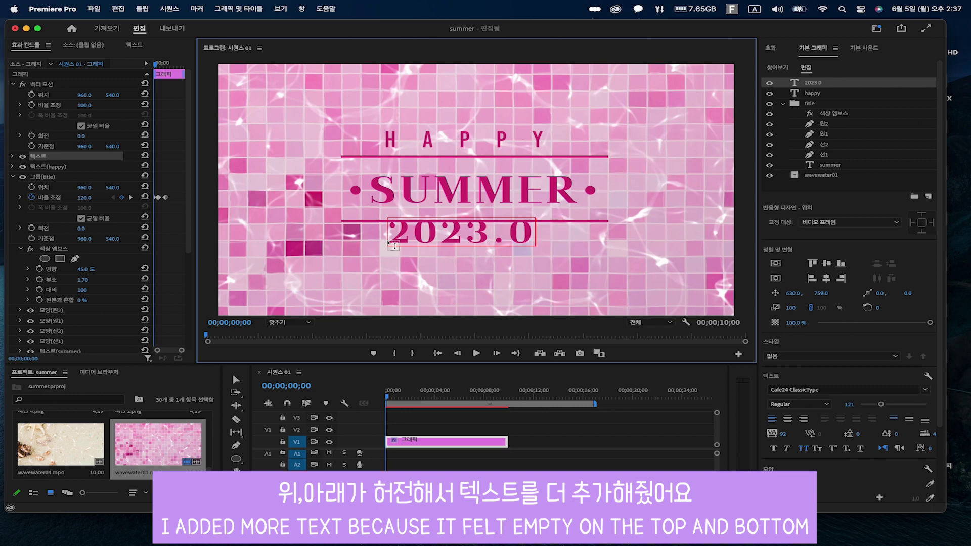
pyautogui.write('7.01')
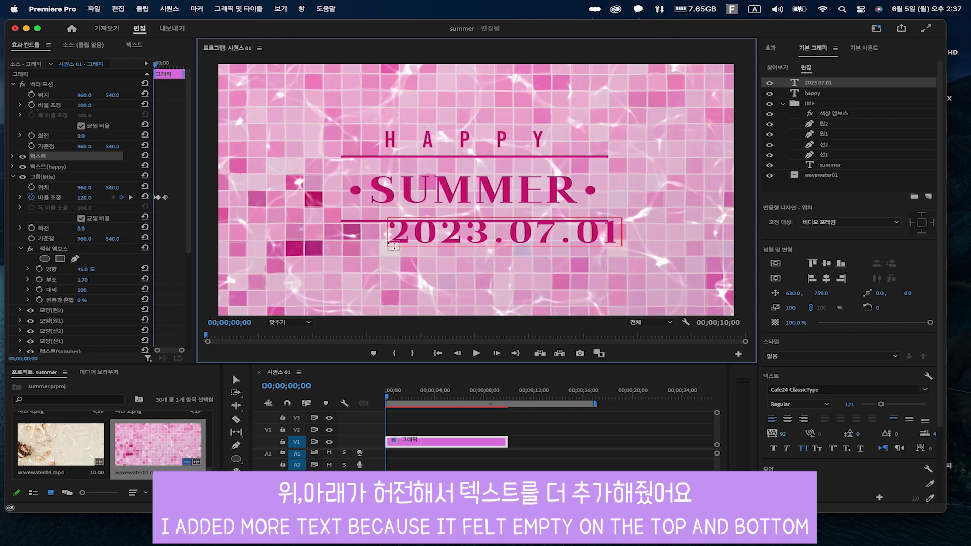
pyautogui.click(236, 379)
# Style the date in Bebas Kai, size 71, tracking 555, centred horizontally
pyautogui.click(830, 389)
pyautogui.write('ba')
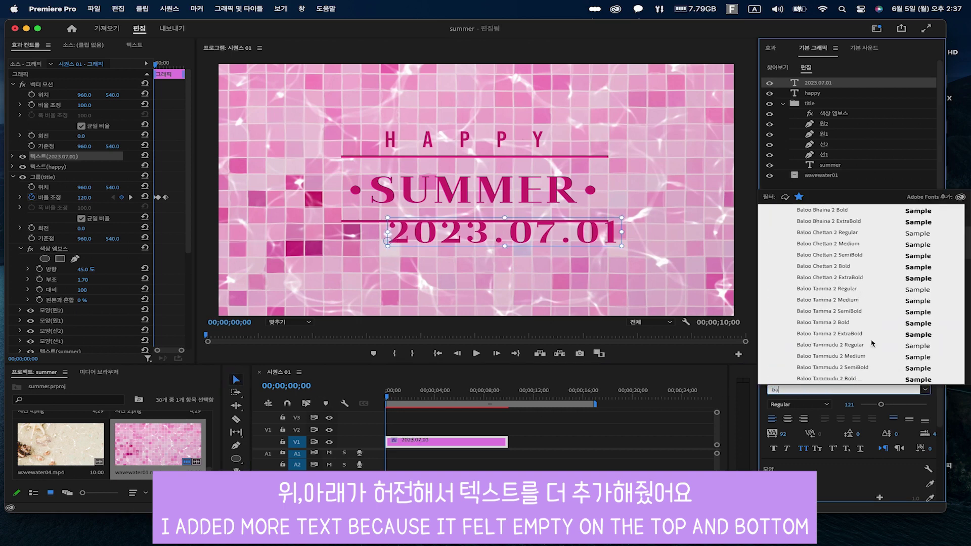
pyautogui.scroll(-3, 871, 343)
pyautogui.scroll(-3, 871, 344)
pyautogui.scroll(-3, 871, 343)
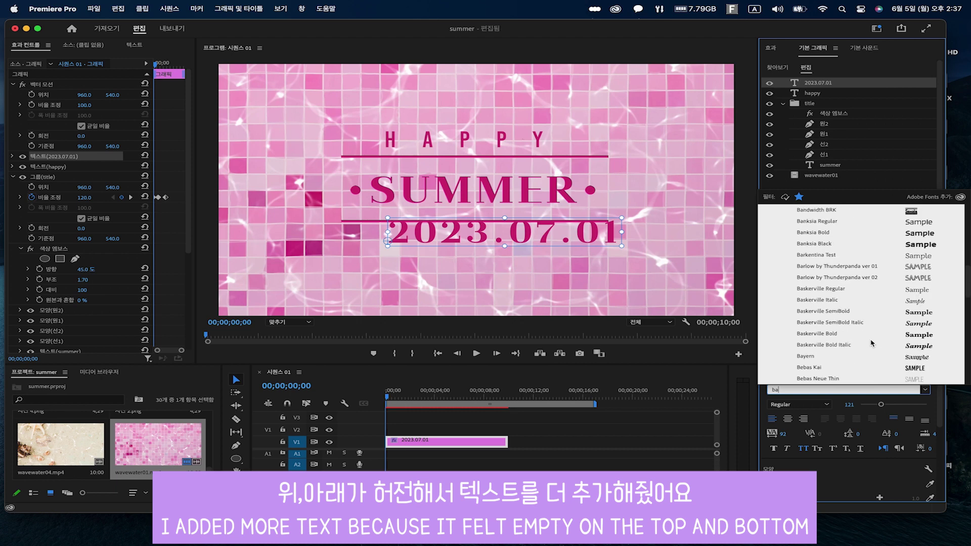
pyautogui.scroll(-1, 871, 343)
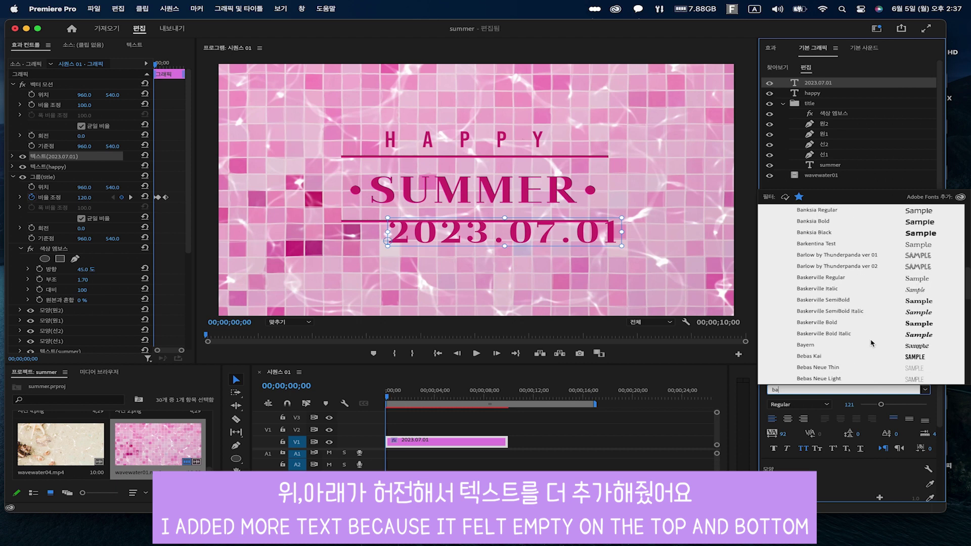
pyautogui.click(815, 357)
pyautogui.moveTo(863, 406); pyautogui.dragTo(804, 427)
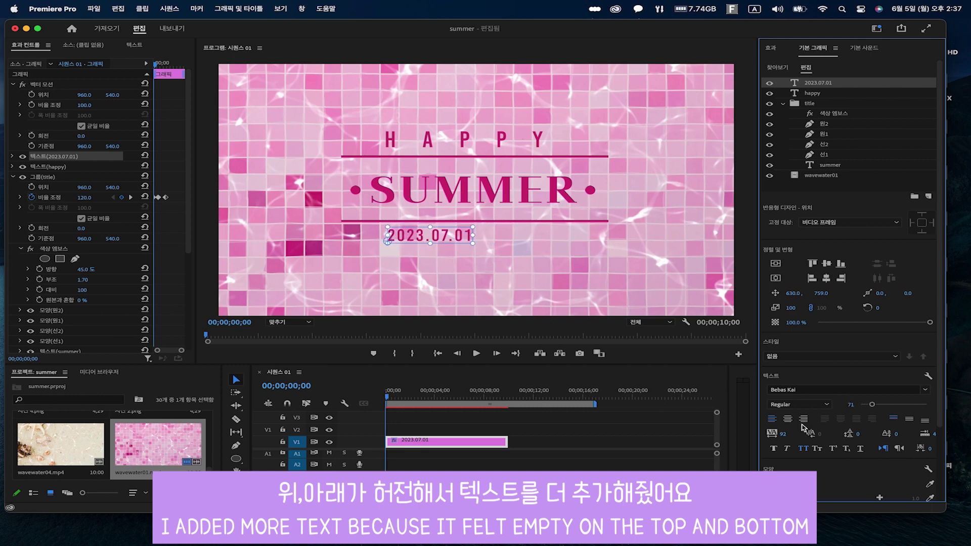
pyautogui.moveTo(782, 434); pyautogui.dragTo(865, 433)
pyautogui.click(826, 277)
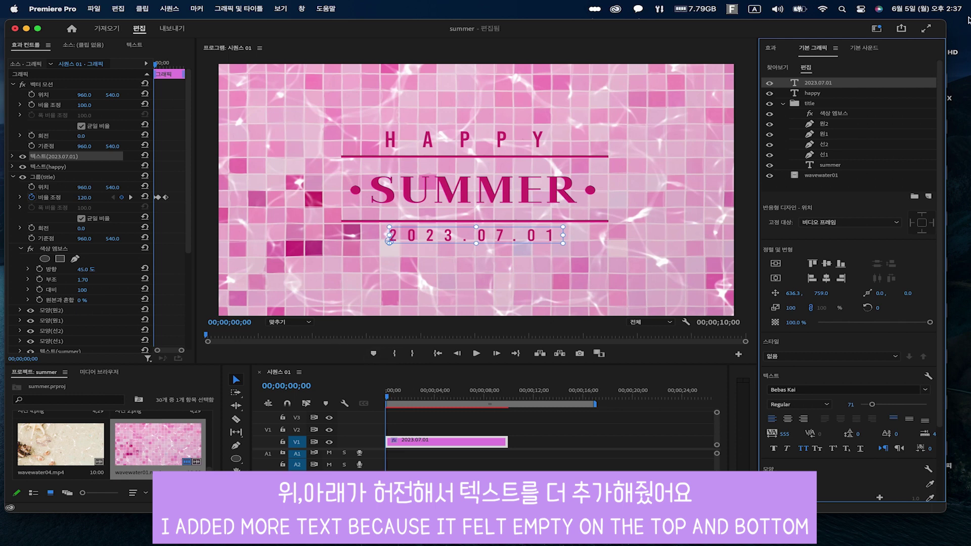
# Move the HAPPY and date layers into the title group and play the result
pyautogui.keyDown('shift'); pyautogui.click(831, 98); pyautogui.keyUp('shift')
pyautogui.moveTo(831, 98); pyautogui.dragTo(829, 160)
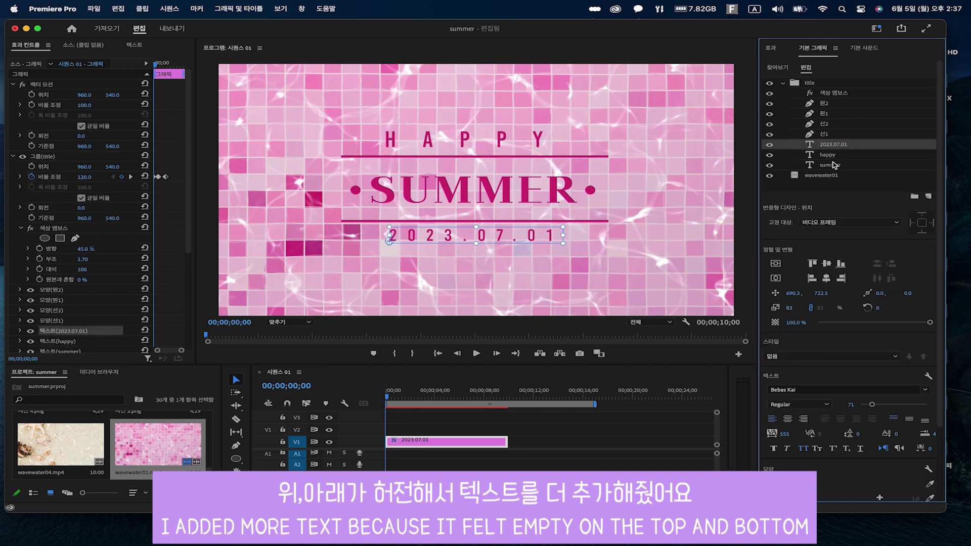
pyautogui.click(477, 354)
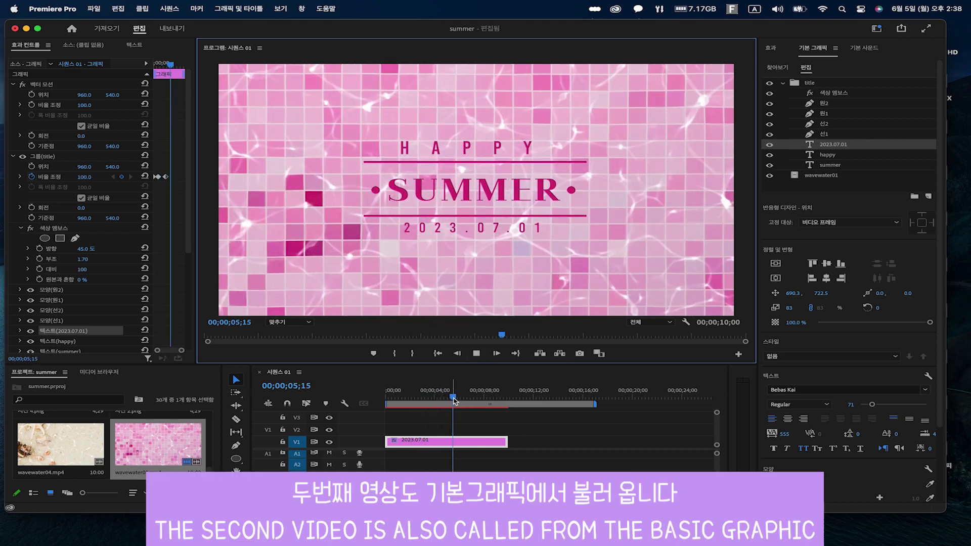
pyautogui.moveTo(441, 400); pyautogui.dragTo(516, 398)
# Import wavewater04.mp4 from the Desktop as a new layer in the graphic
pyautogui.click(542, 441)
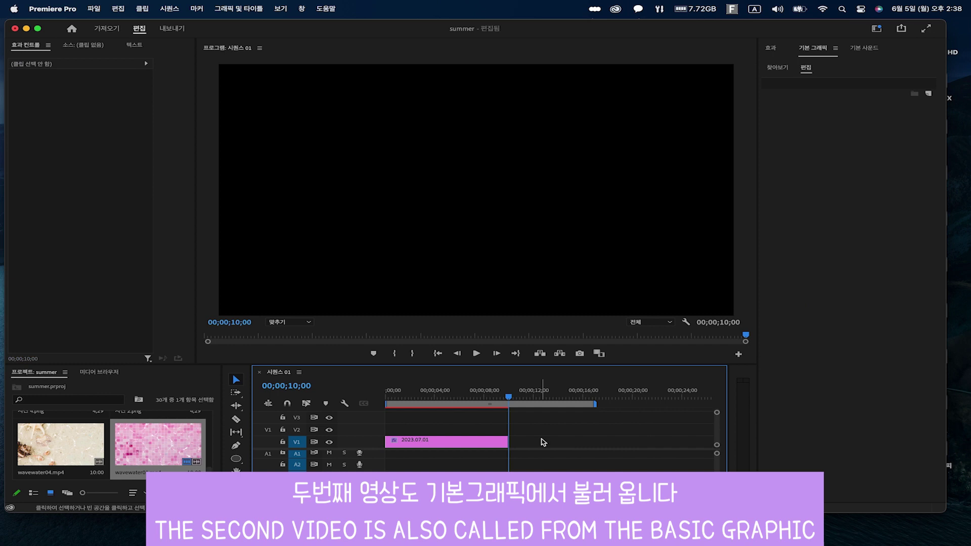
pyautogui.click(930, 94)
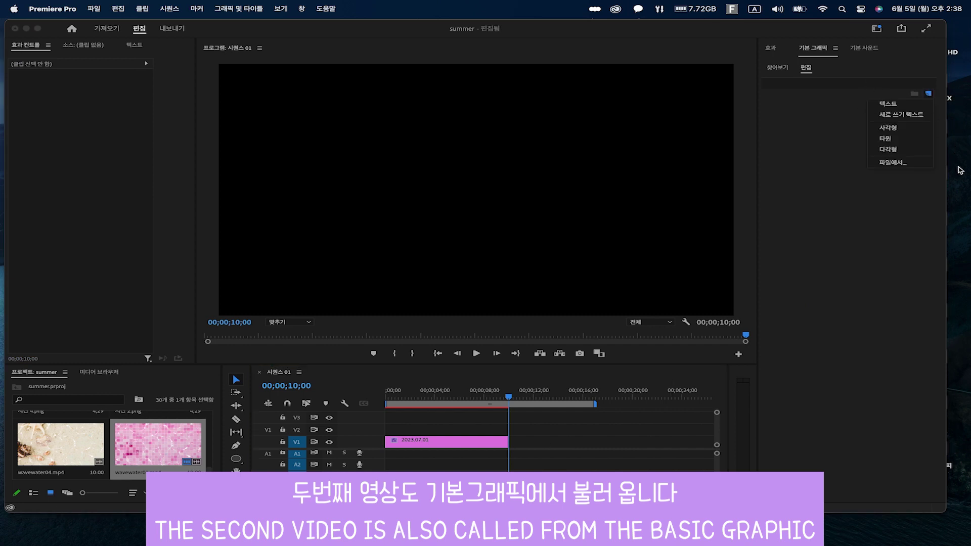
pyautogui.moveTo(215, 28); pyautogui.dragTo(221, 28)
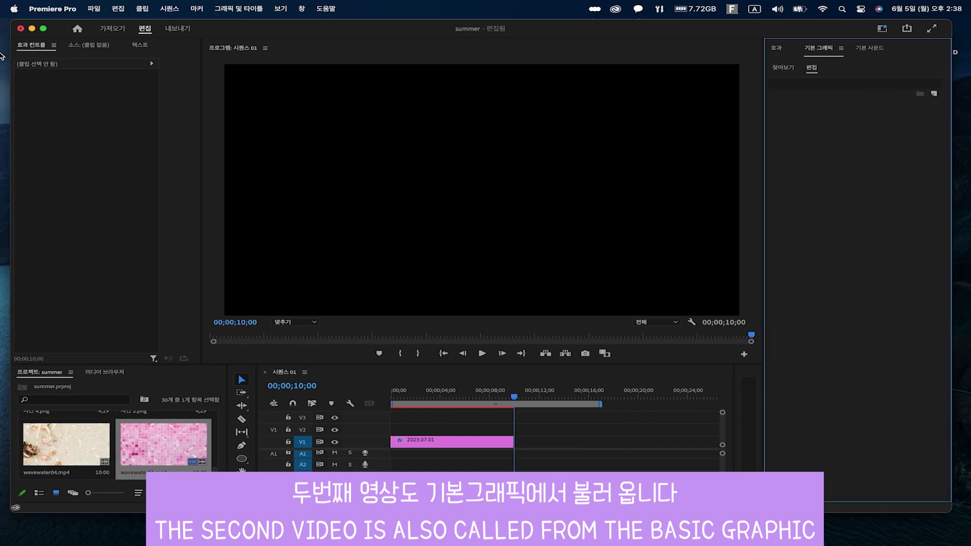
pyautogui.click(934, 93)
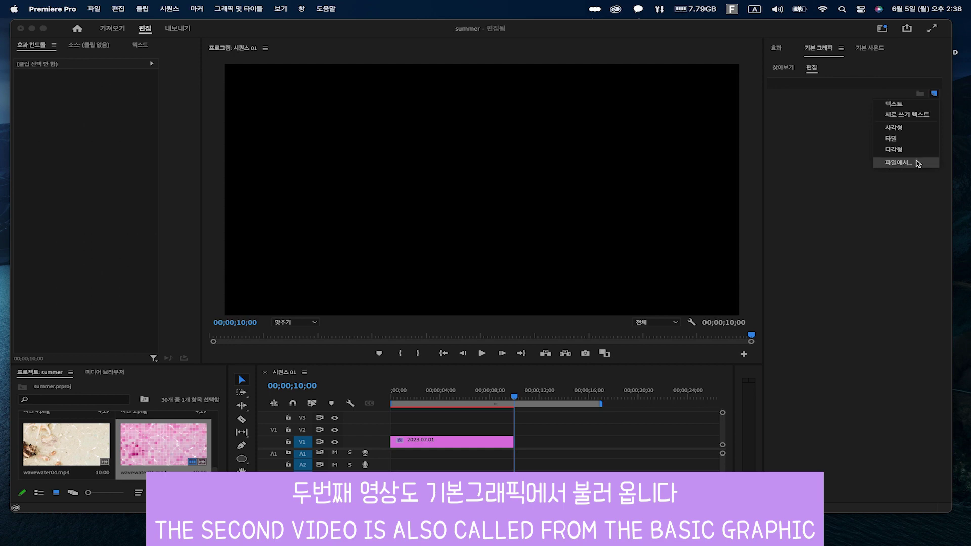
pyautogui.click(900, 162)
pyautogui.click(487, 113)
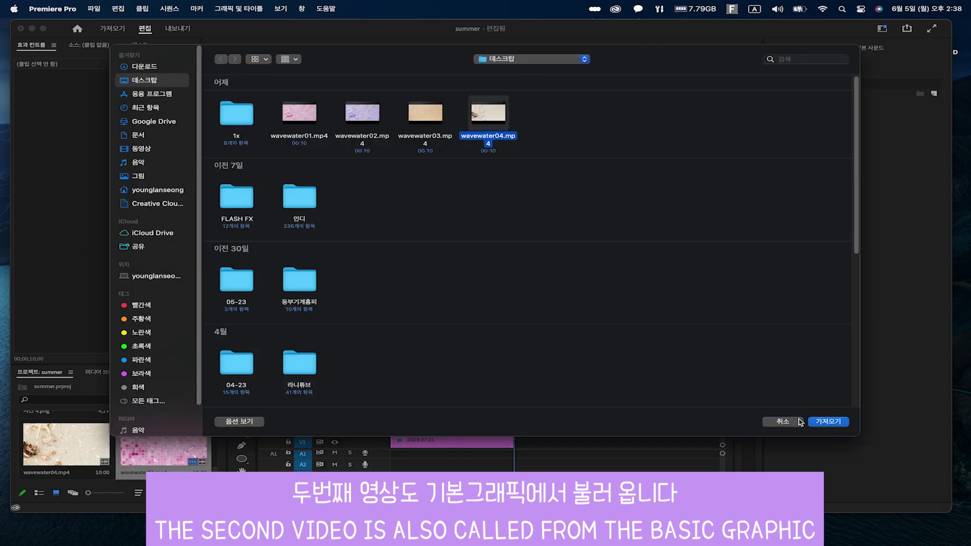
pyautogui.click(828, 421)
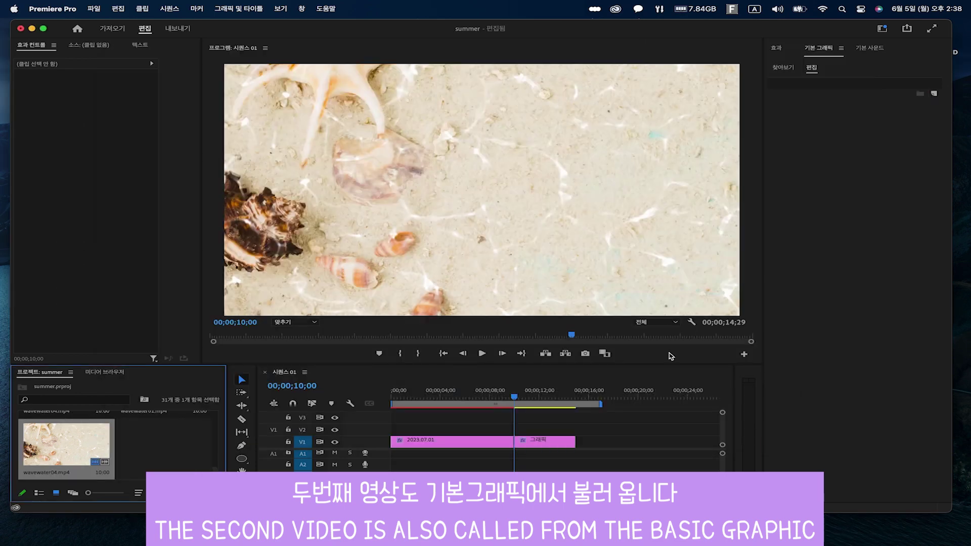
# Type 'summer' as a new text layer over the shells footage with tracking 0
pyautogui.click(541, 443)
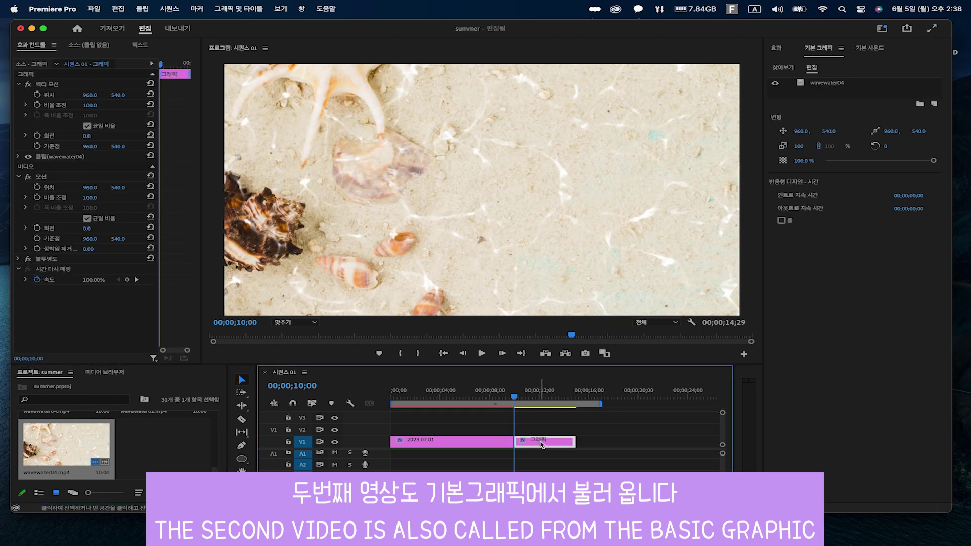
pyautogui.click(241, 485)
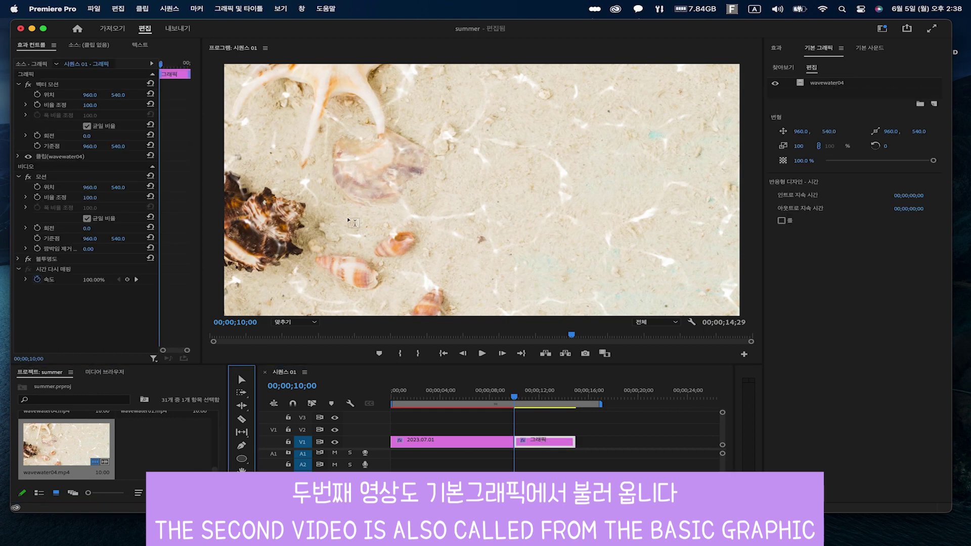
pyautogui.click(380, 196)
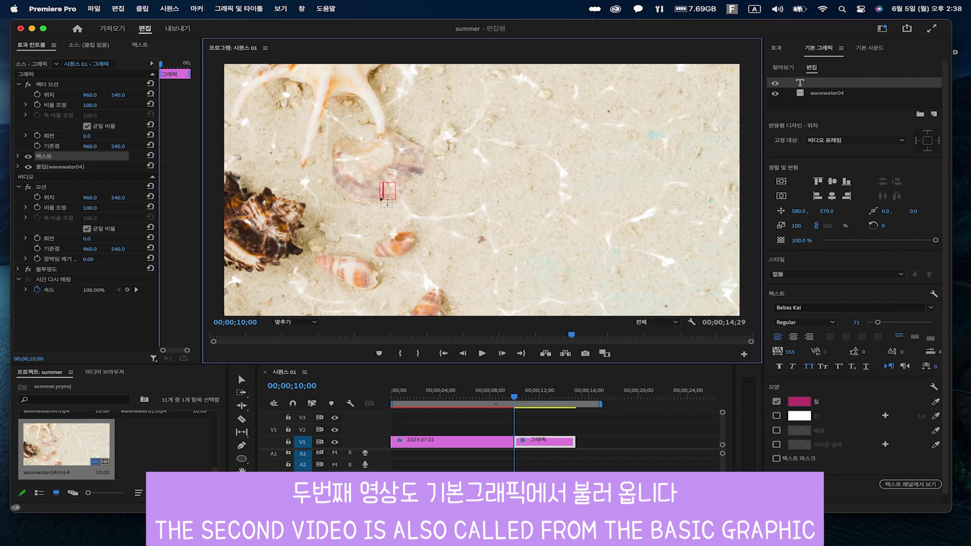
pyautogui.write('summer')
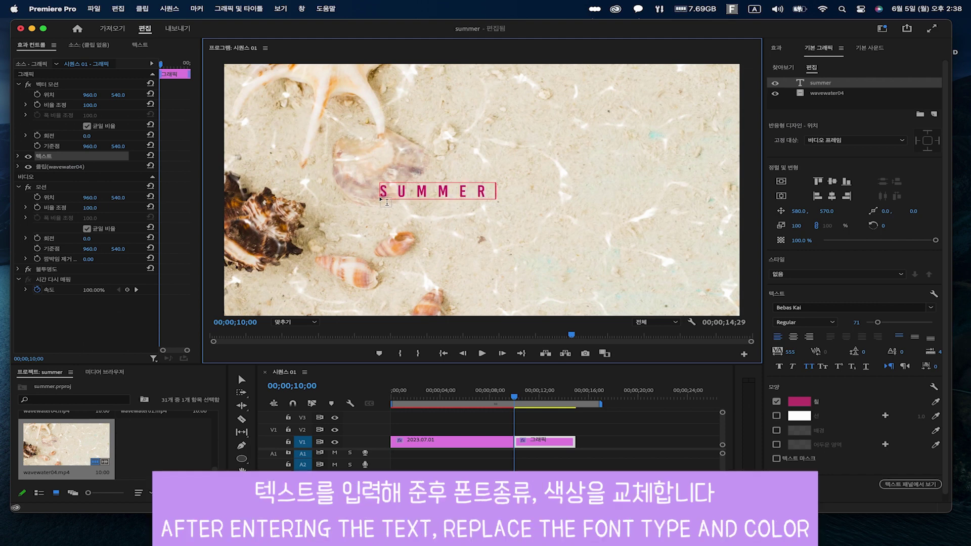
pyautogui.click(242, 379)
pyautogui.click(794, 351)
pyautogui.write('0')
pyautogui.press('Return')
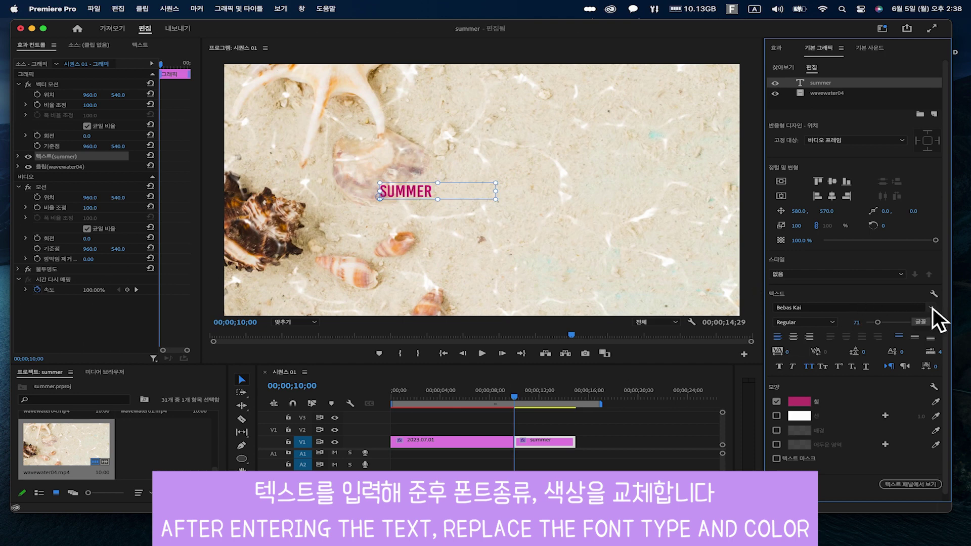
# Set the title to the Mindset font, turn off All Caps and enlarge it
pyautogui.click(930, 308)
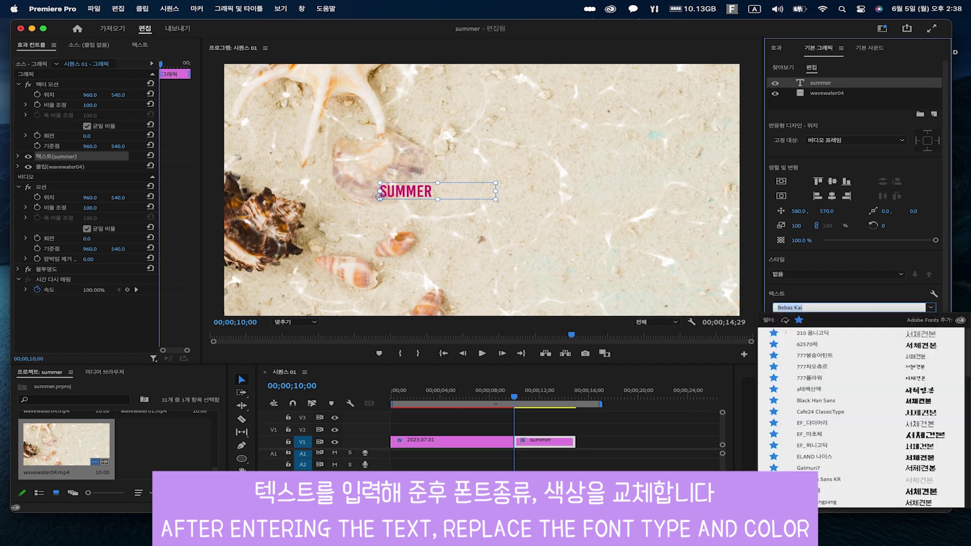
pyautogui.scroll(-10, 898, 379)
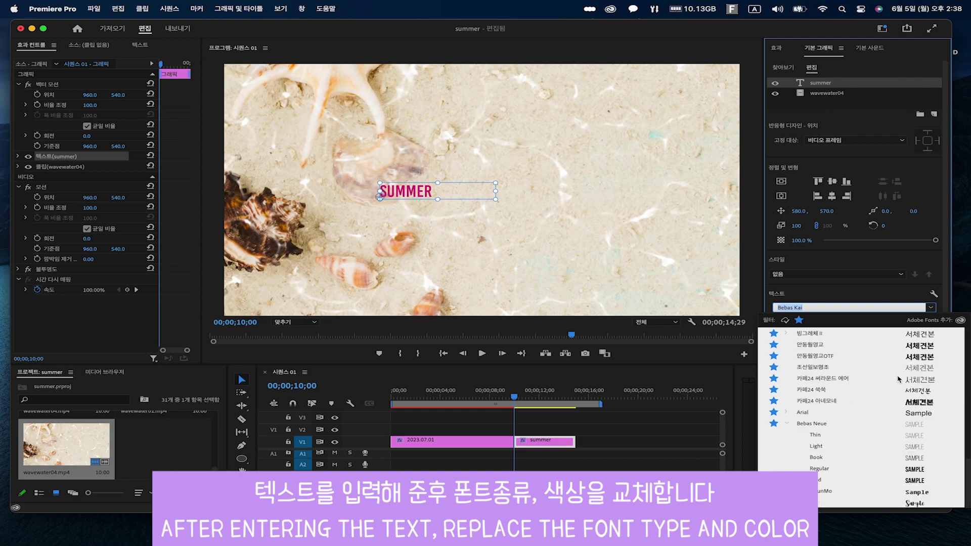
pyautogui.click(831, 506)
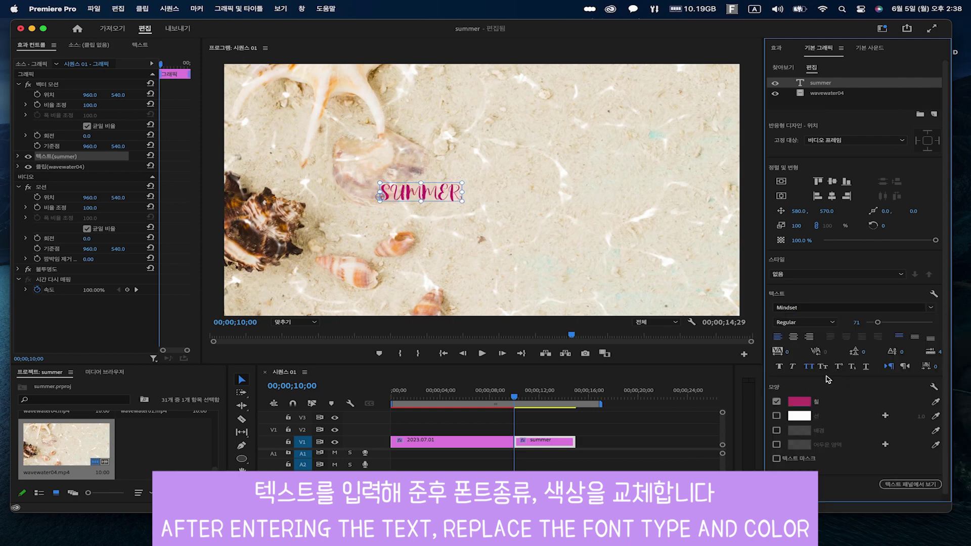
pyautogui.click(809, 366)
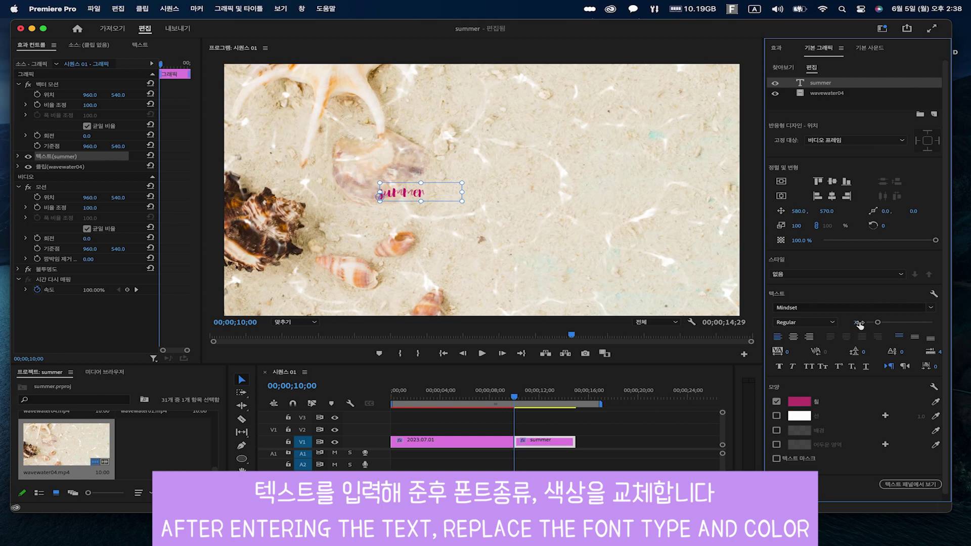
pyautogui.moveTo(877, 322); pyautogui.dragTo(902, 322)
# Extend the title text to read 'summer vlog' and reselect the title box
pyautogui.doubleClick(479, 183)
pyautogui.click(512, 183)
pyautogui.write('v')
pyautogui.press('BackSpace')
pyautogui.write('vl')
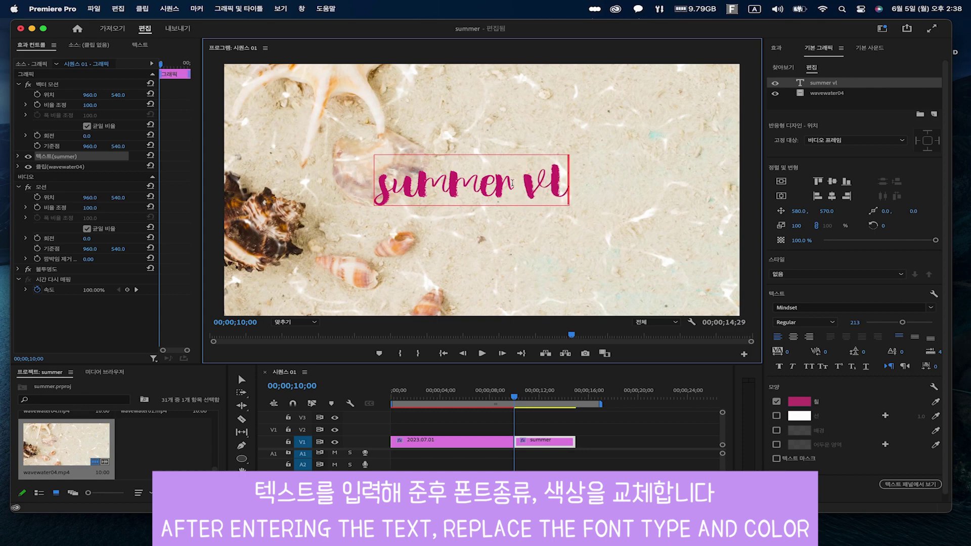
pyautogui.write('og')
pyautogui.press('Left')
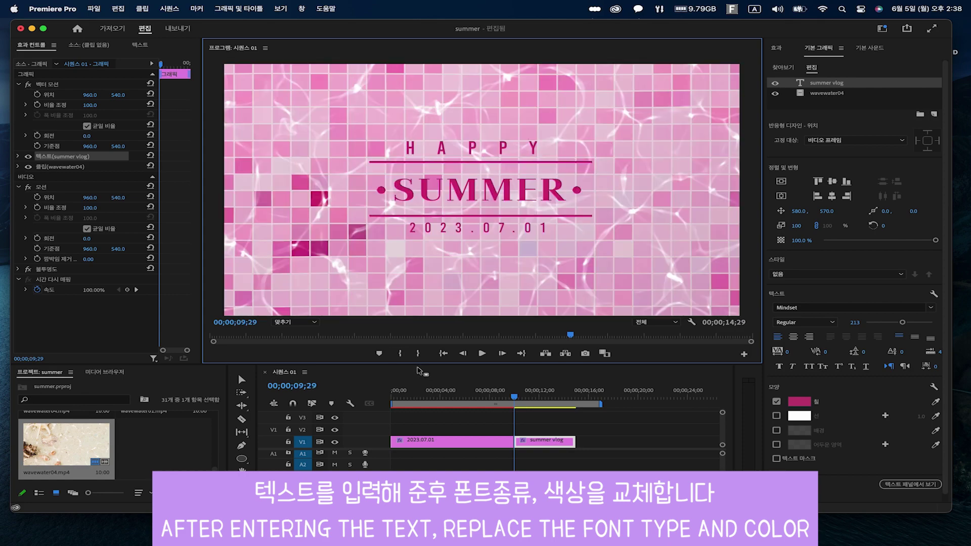
pyautogui.click(518, 392)
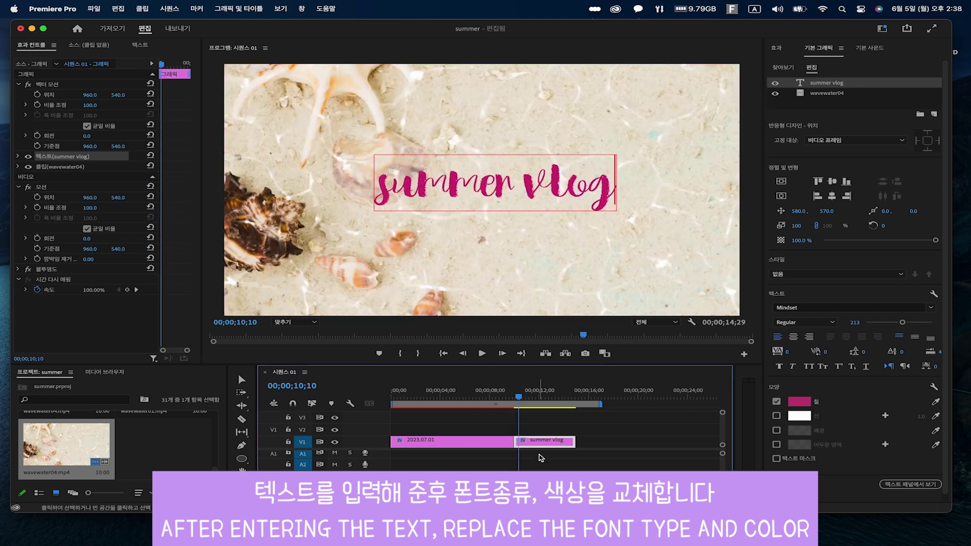
pyautogui.click(242, 380)
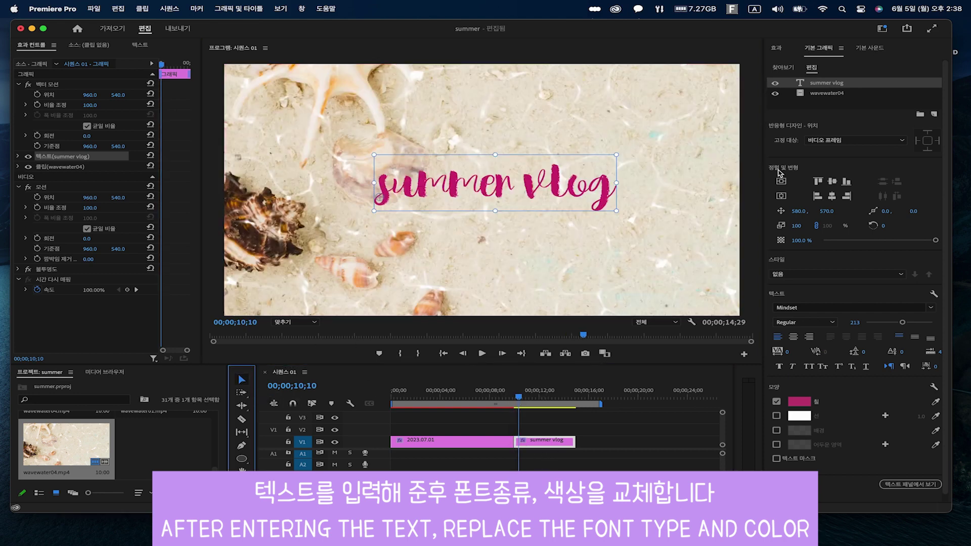
pyautogui.click(799, 402)
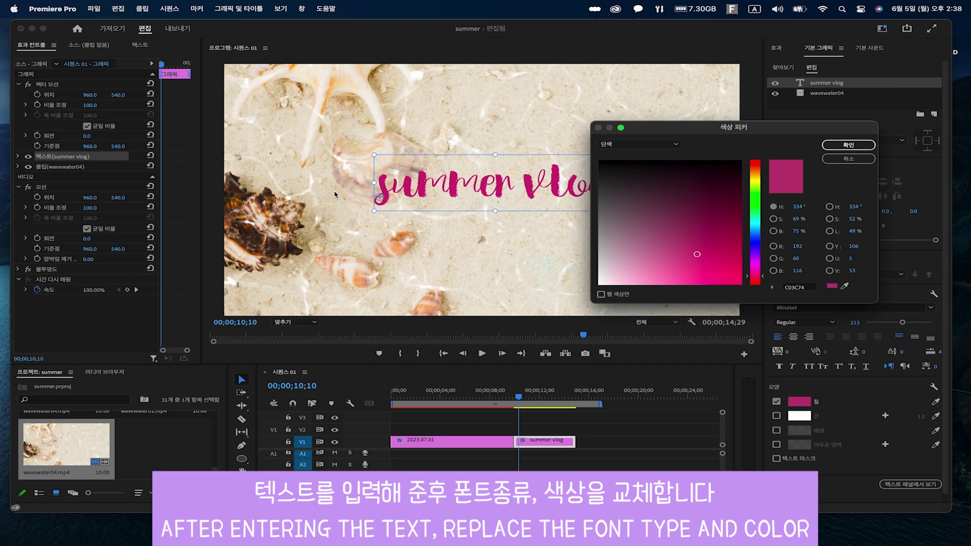
# Fill the title with a darker sandy beige sampled from the sand
pyautogui.click(844, 285)
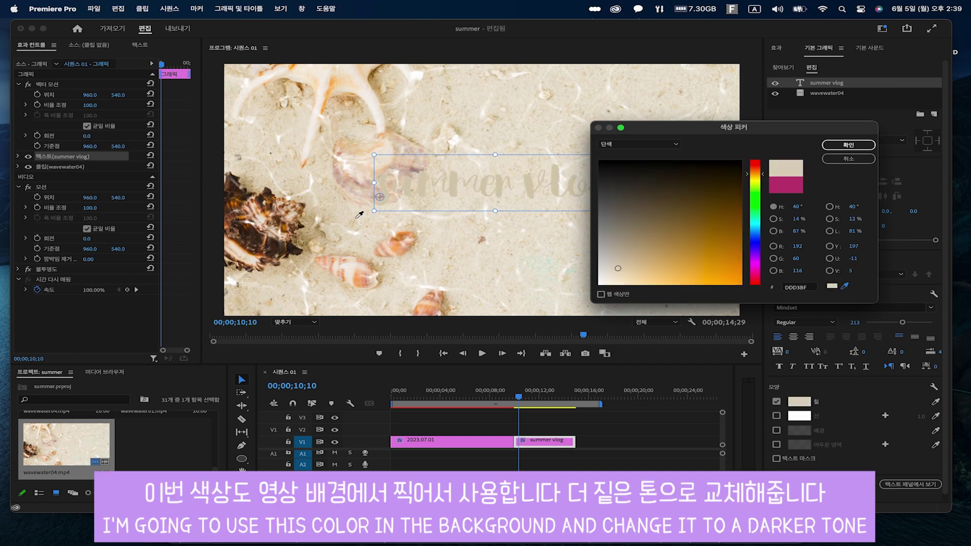
pyautogui.click(638, 246)
pyautogui.moveTo(638, 247); pyautogui.dragTo(652, 253)
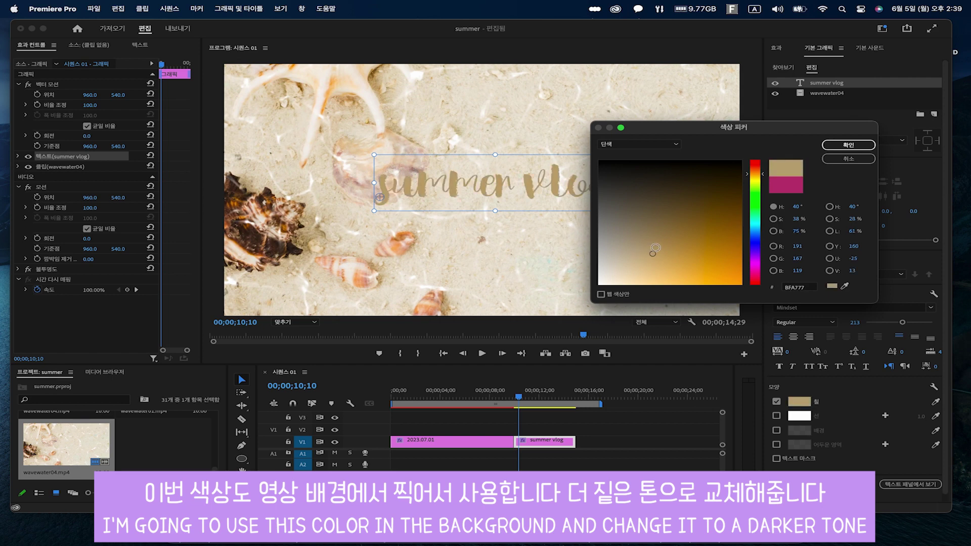
pyautogui.click(866, 145)
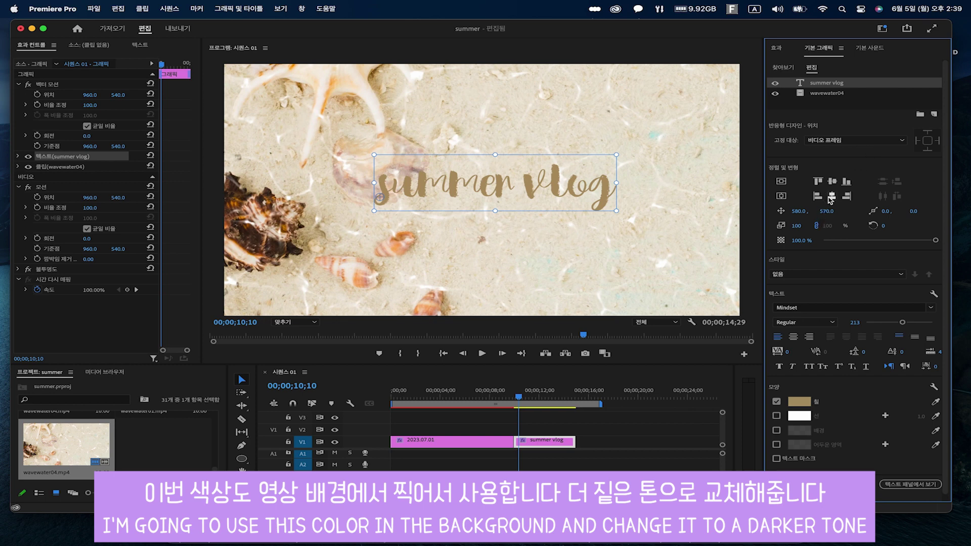
# Reduce the title to size 169 and centre it horizontally
pyautogui.moveTo(826, 211); pyautogui.dragTo(821, 221)
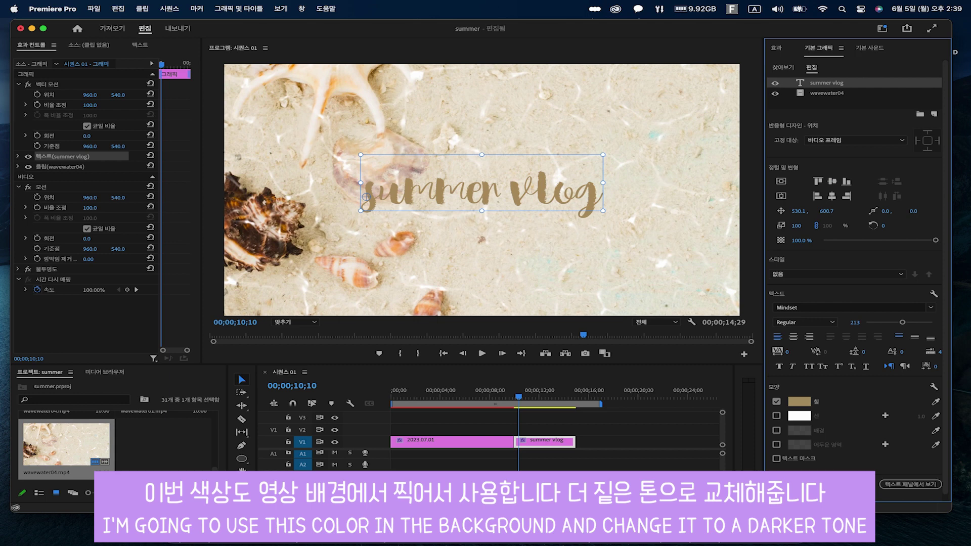
pyautogui.moveTo(902, 322); pyautogui.dragTo(894, 322)
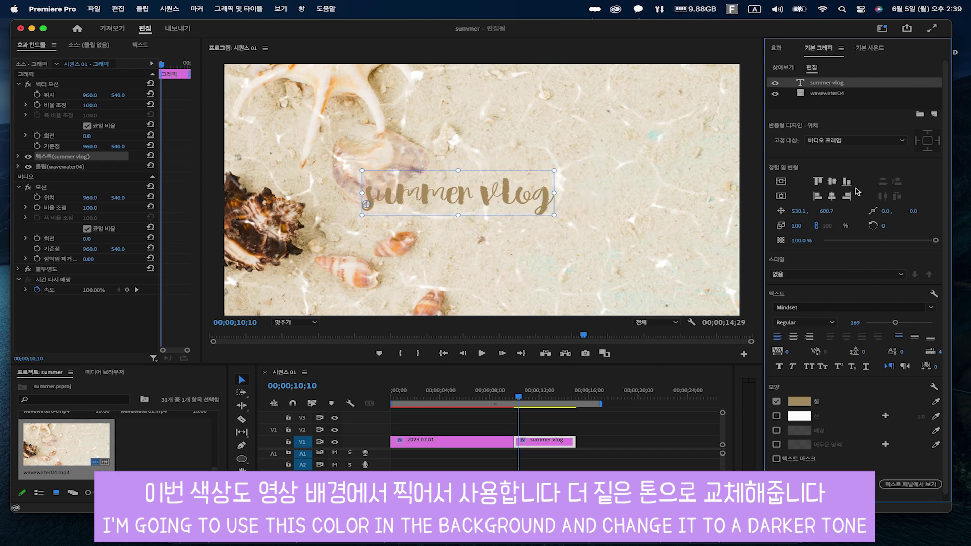
pyautogui.click(832, 196)
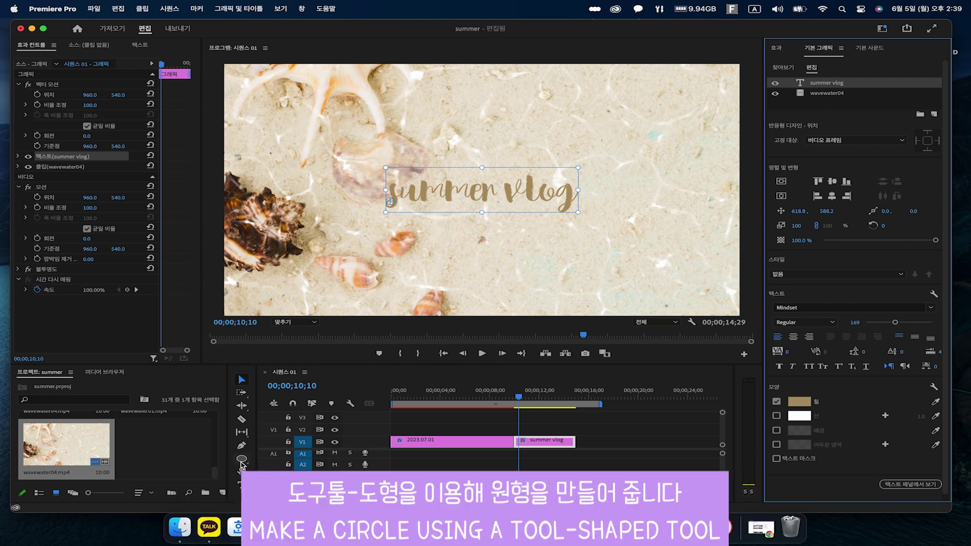
# Draw a small 25×25 circle left of the title, viewing at 200%
pyautogui.click(241, 460)
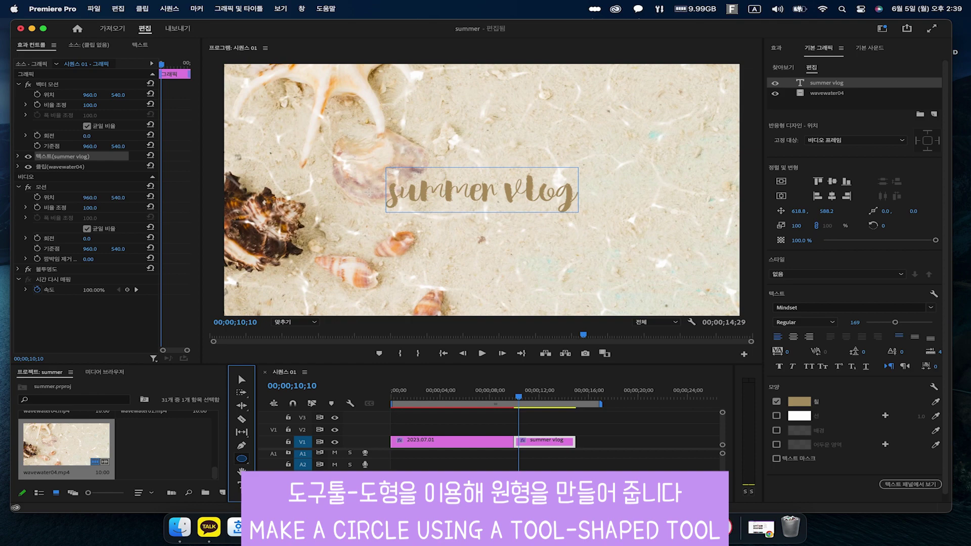
pyautogui.click(299, 322)
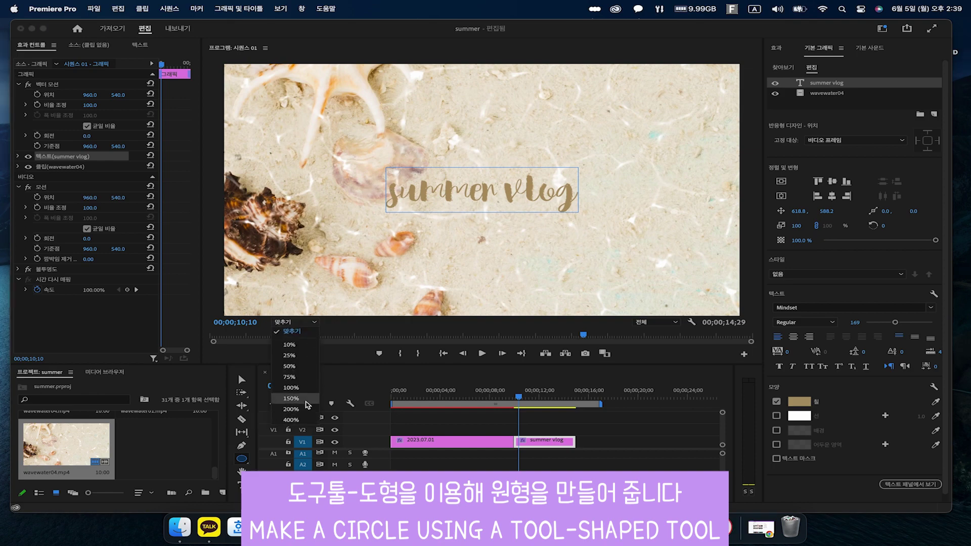
pyautogui.click(305, 409)
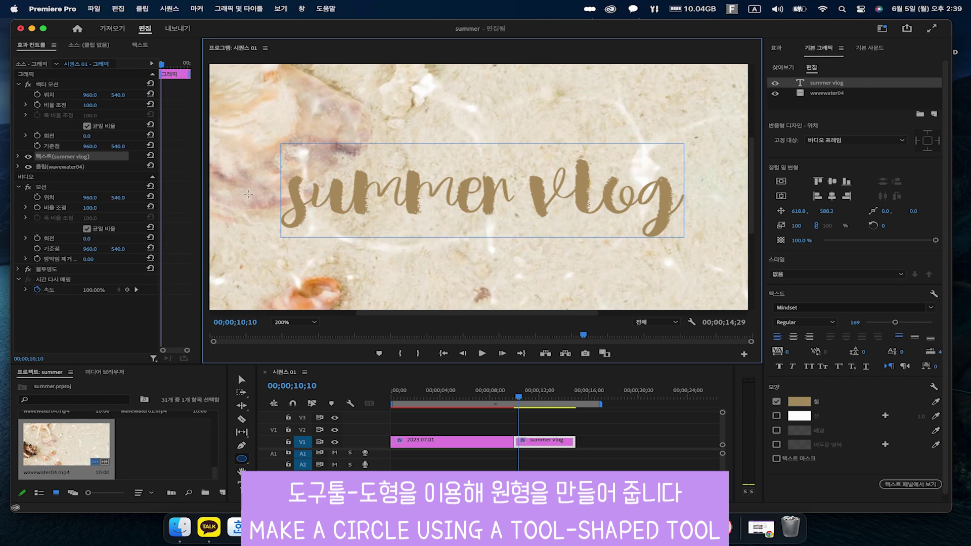
pyautogui.click(249, 194)
pyautogui.moveTo(254, 201); pyautogui.dragTo(261, 207)
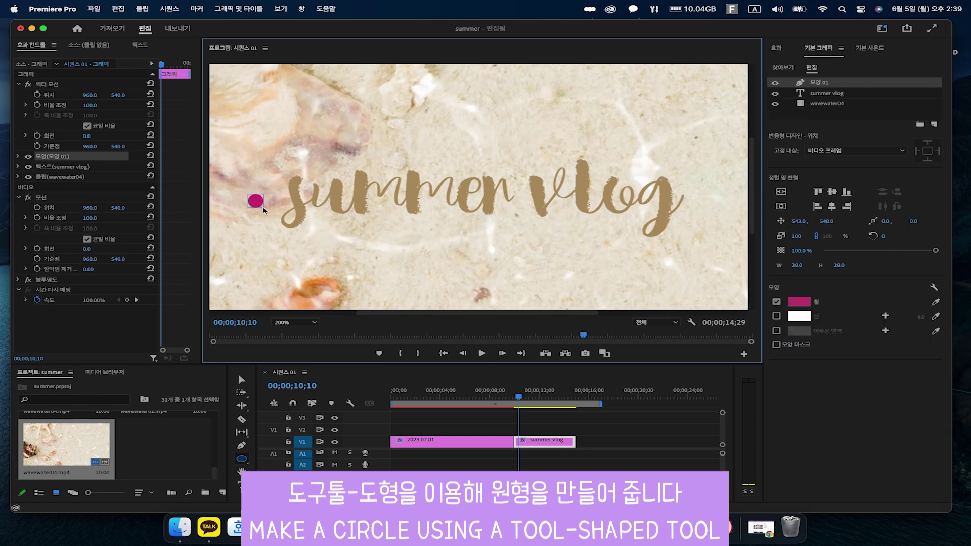
# Fill the circle with the brown sampled from the title text
pyautogui.click(798, 302)
pyautogui.click(849, 285)
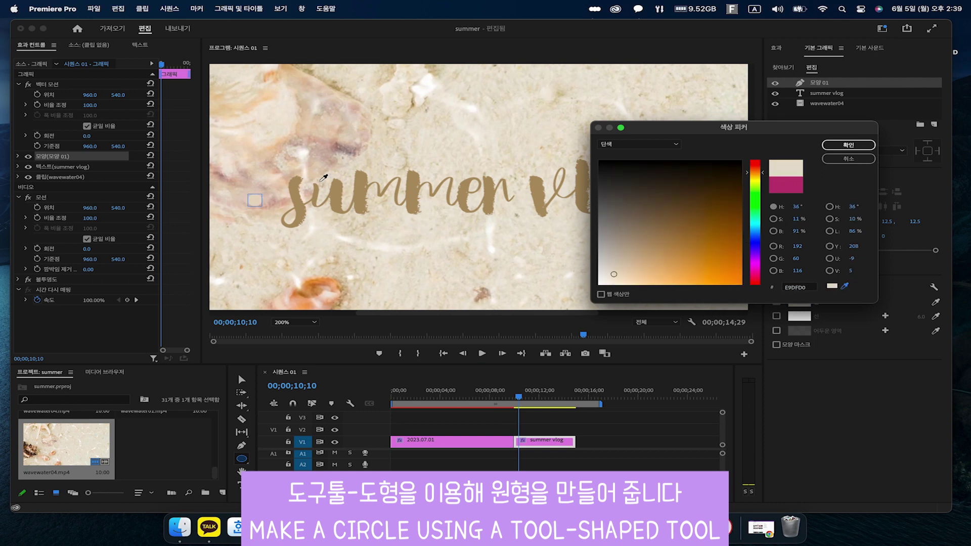
pyautogui.click(297, 191)
pyautogui.click(837, 145)
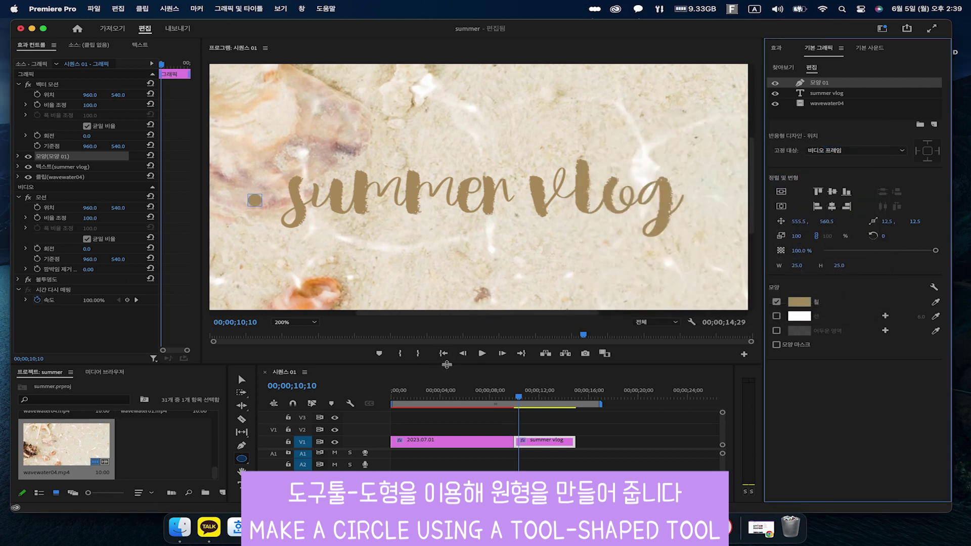
pyautogui.rightClick(811, 84)
# Duplicate the circle layer and name the two circles 원01 and 원02
pyautogui.click(823, 152)
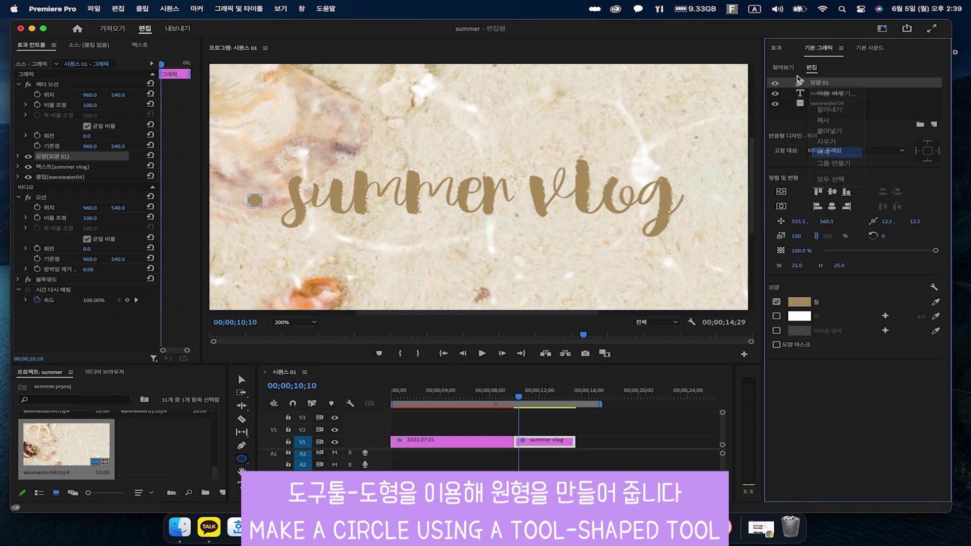
pyautogui.click(819, 95)
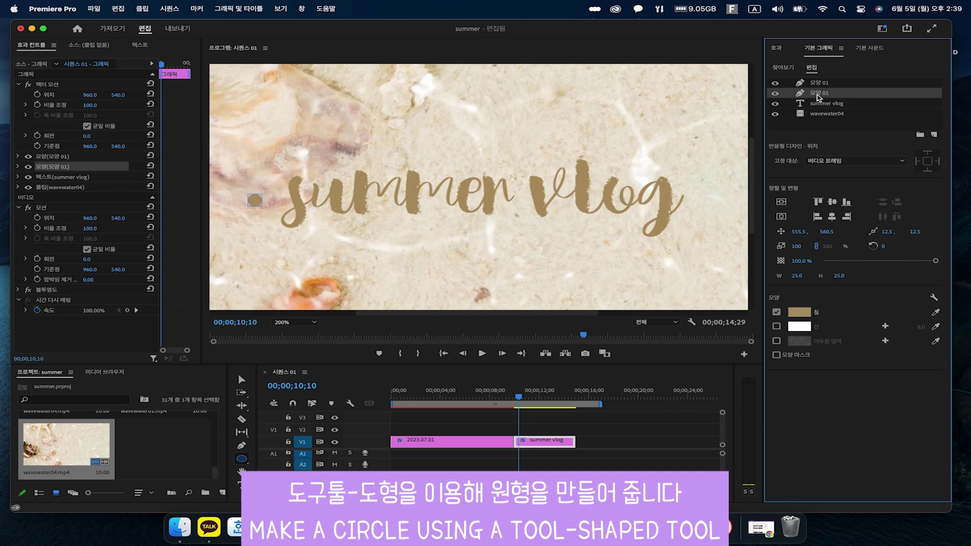
pyautogui.doubleClick(819, 94)
pyautogui.write('d')
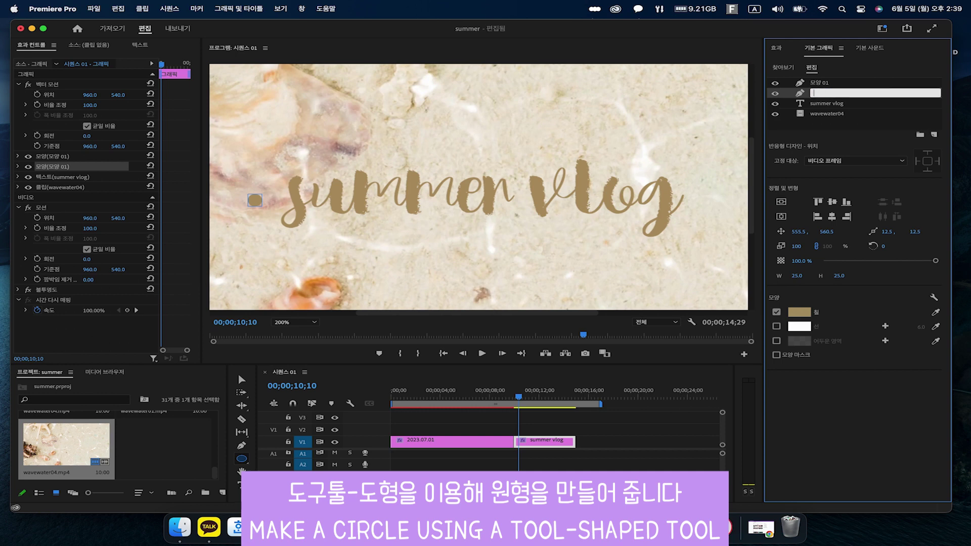
pyautogui.hotkey('ctrl', 'space')
pyautogui.write('으')
pyautogui.click(823, 86)
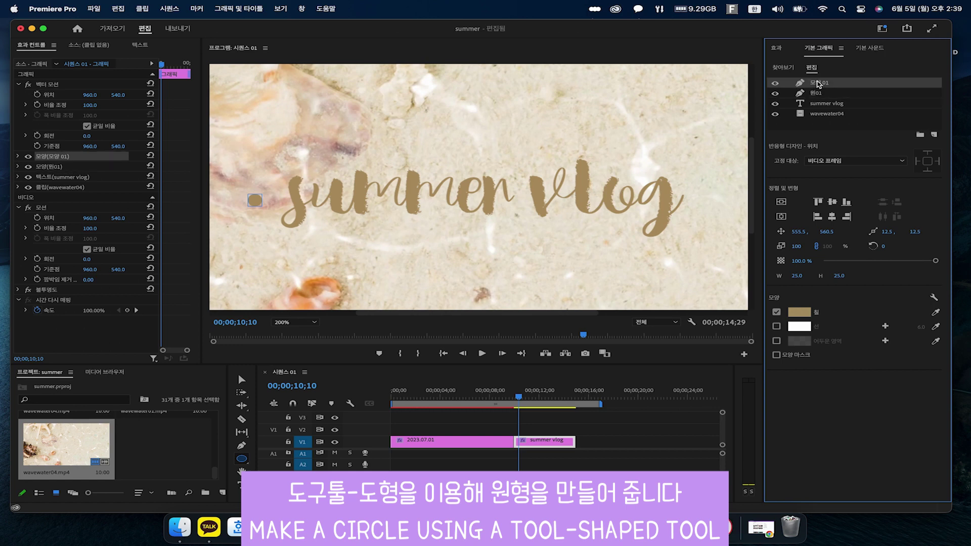
pyautogui.doubleClick(817, 84)
pyautogui.write('ㅇ')
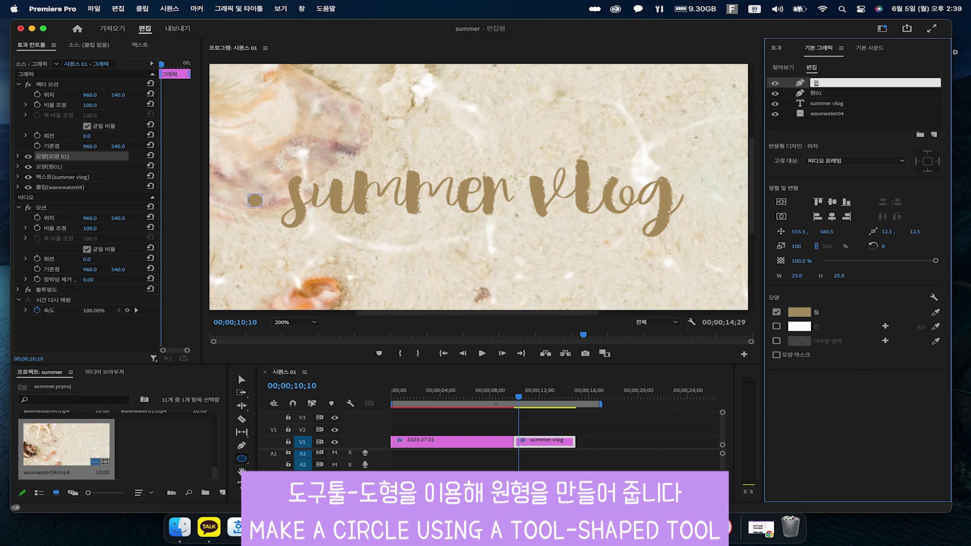
pyautogui.write('02')
pyautogui.press('Return')
pyautogui.click(832, 86)
# Move the 원02 circle to the right of the summer vlog text and fit the preview
pyautogui.moveTo(798, 232); pyautogui.dragTo(887, 232)
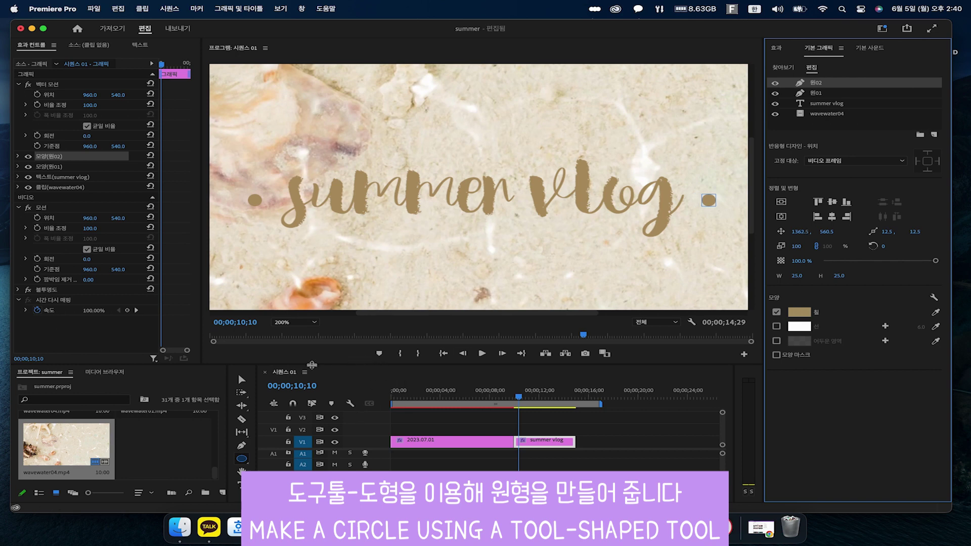
pyautogui.click(312, 324)
pyautogui.click(307, 335)
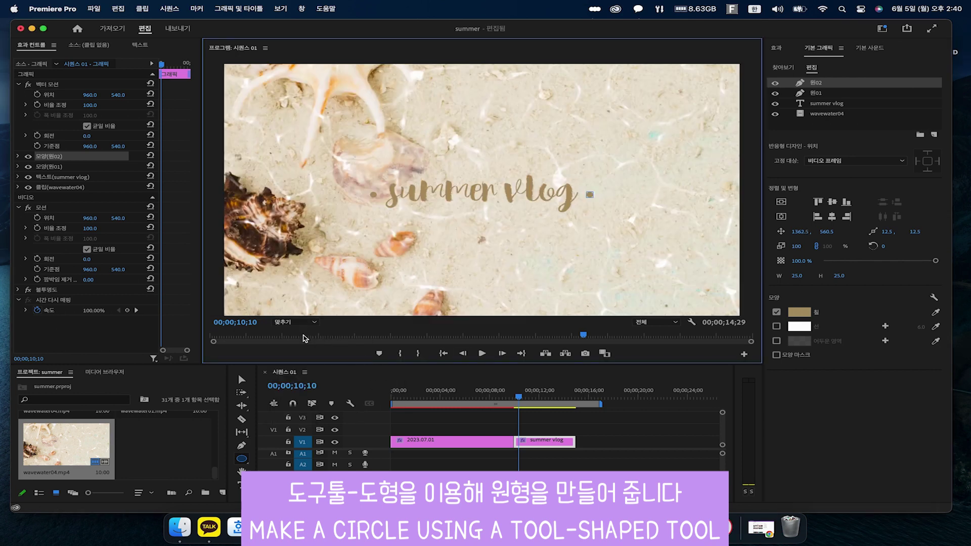
# Group both circles with the summer vlog text and rename the group 'title'
pyautogui.keyDown('shift'); pyautogui.click(832, 104); pyautogui.keyUp('shift')
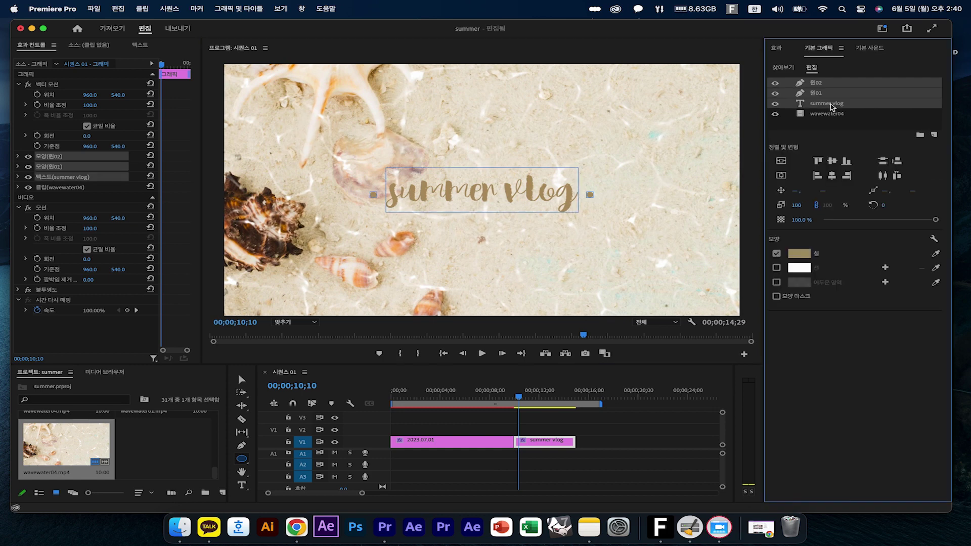
pyautogui.rightClick(822, 106)
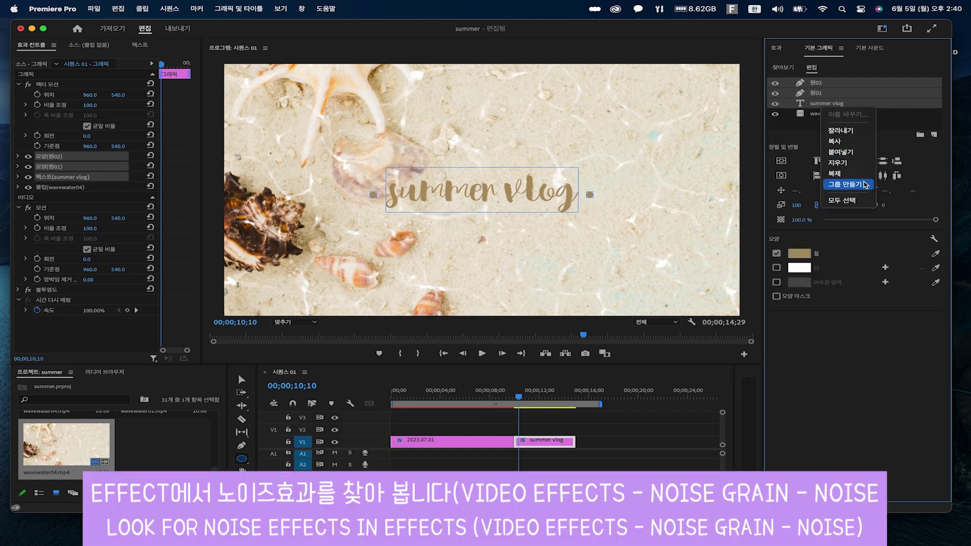
pyautogui.click(842, 181)
pyautogui.click(819, 85)
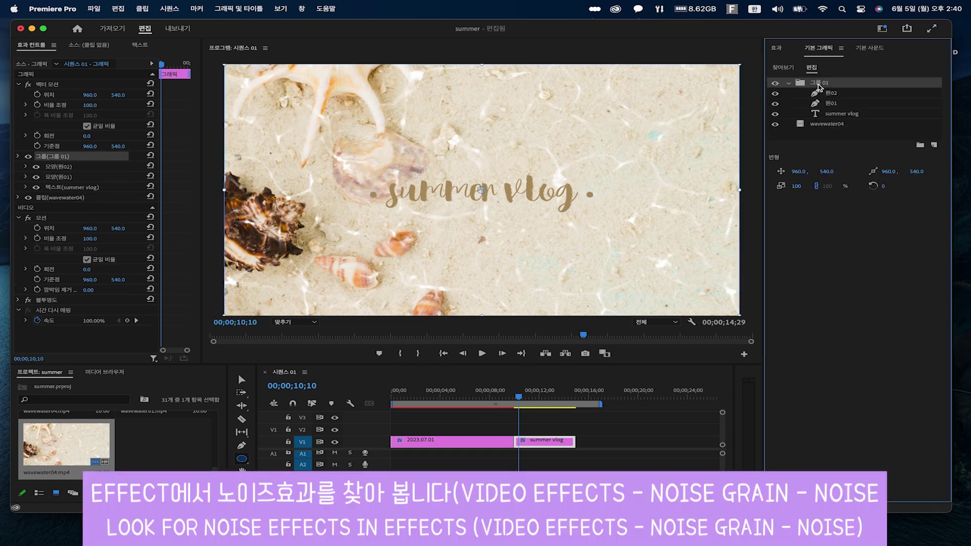
pyautogui.rightClick(819, 86)
pyautogui.click(824, 90)
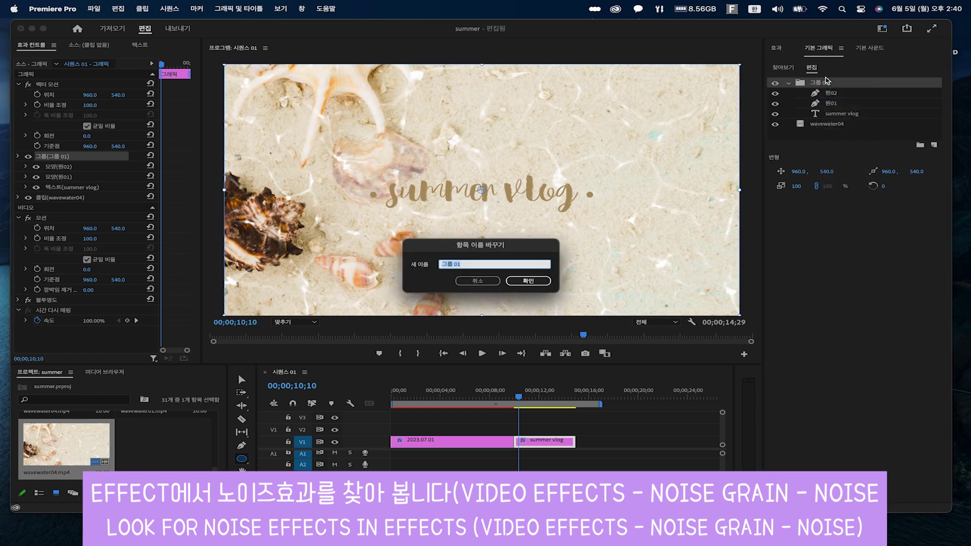
pyautogui.write('ㅅ')
pyautogui.hotkey('ctrl', 'space')
pyautogui.write('t')
pyautogui.click(532, 280)
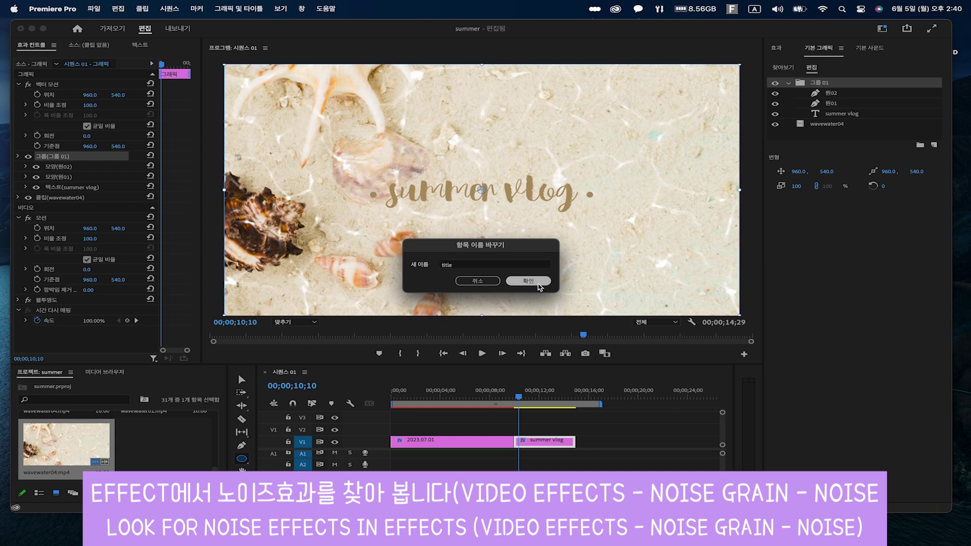
pyautogui.click(776, 48)
pyautogui.click(816, 64)
# Search effects for 노이즈 and apply Noise to the graphic, inside the title group
pyautogui.write('s')
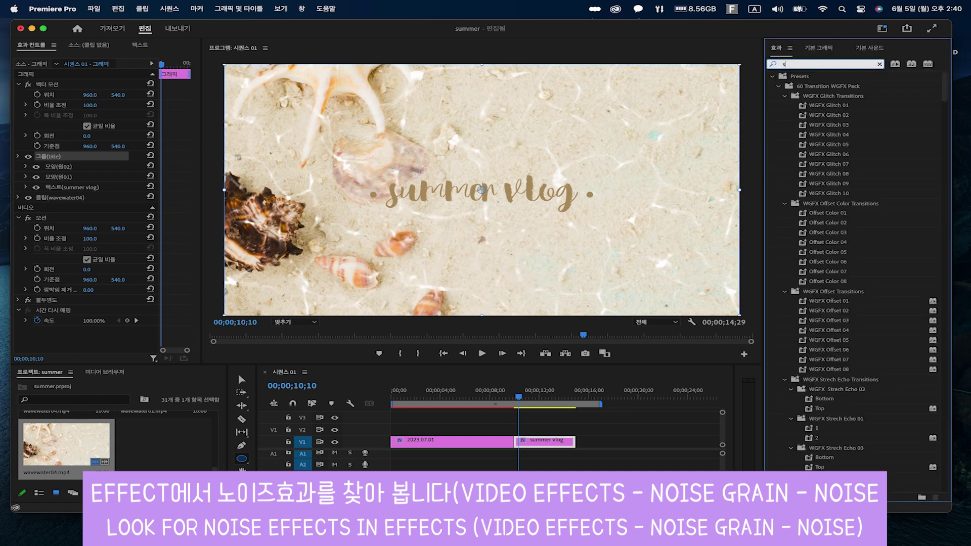
pyautogui.press('BackSpace')
pyautogui.hotkey('ctrl', 'space')
pyautogui.write('이즈')
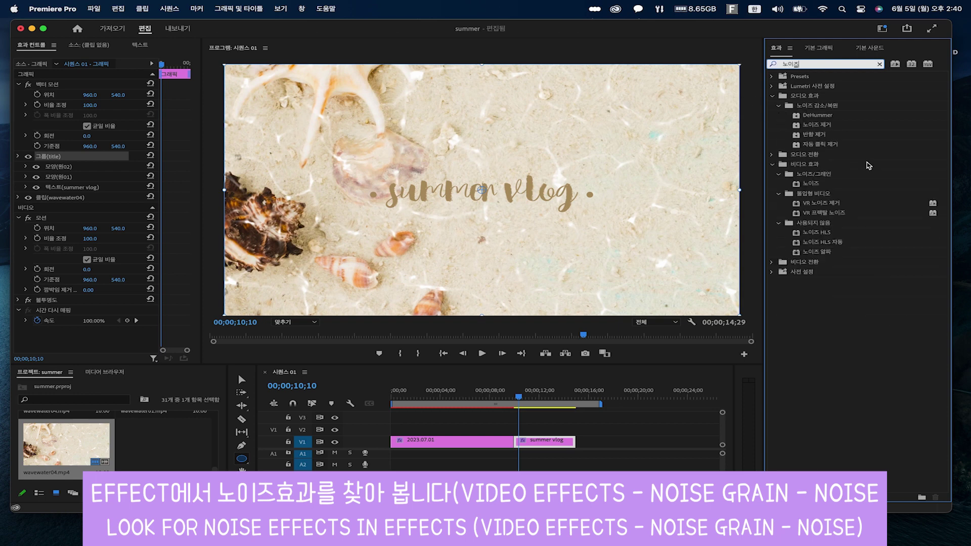
pyautogui.click(810, 184)
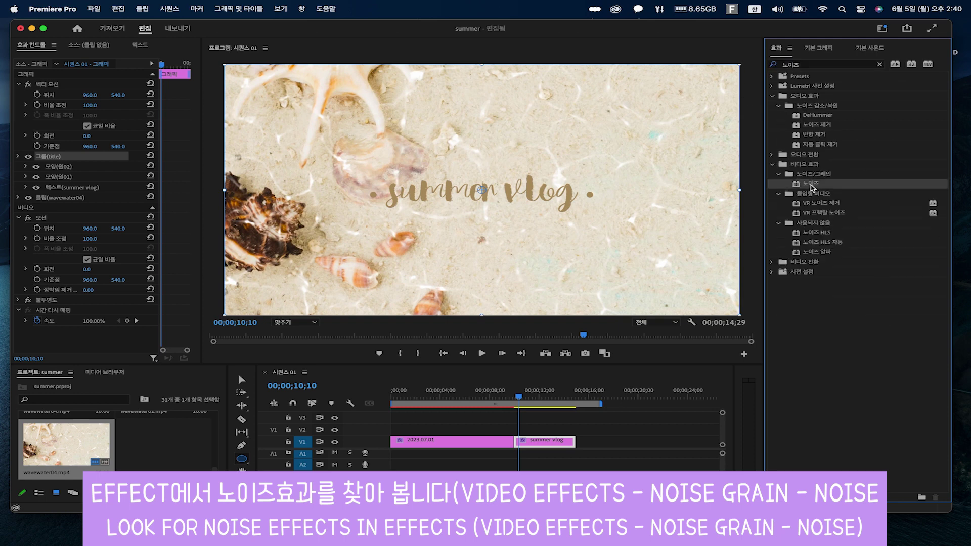
pyautogui.moveTo(811, 184); pyautogui.dragTo(555, 442)
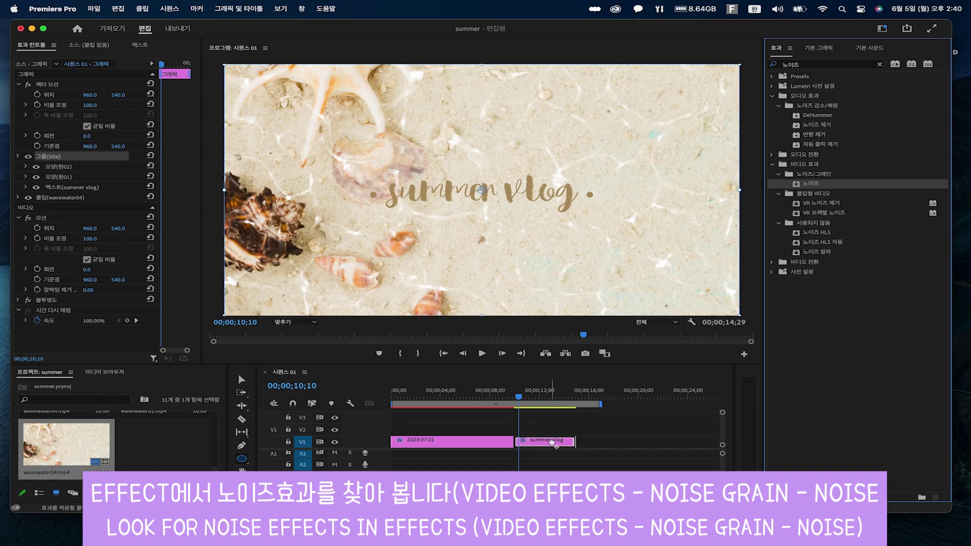
pyautogui.click(822, 52)
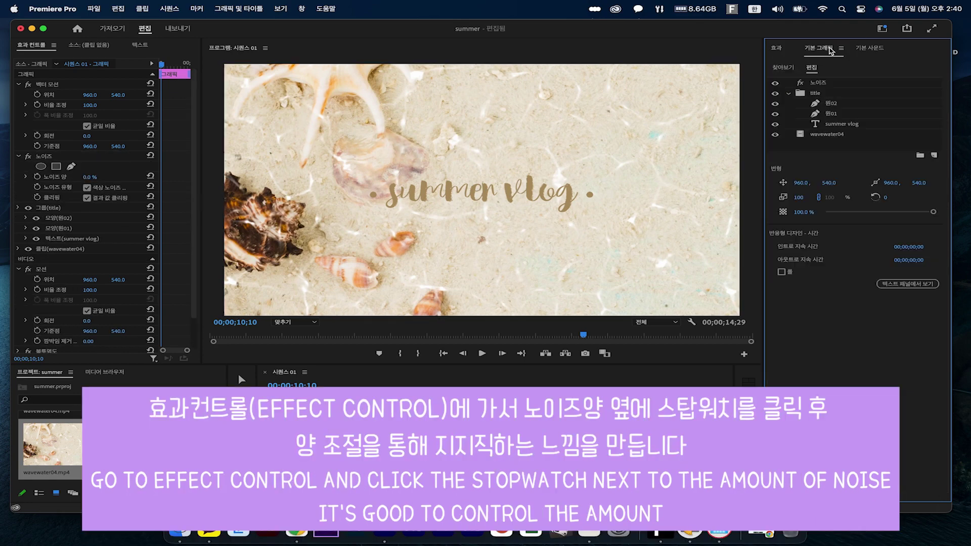
pyautogui.moveTo(823, 84); pyautogui.dragTo(823, 101)
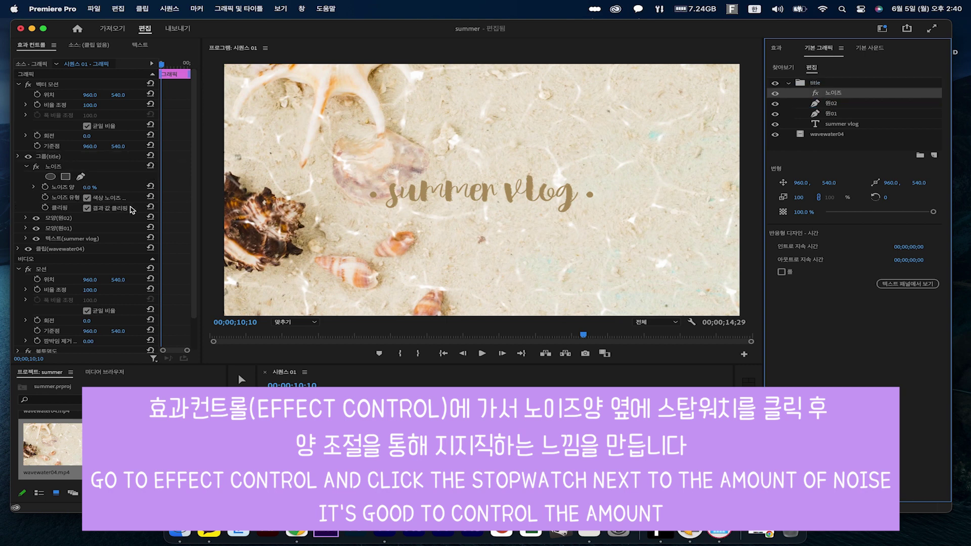
# Keyframe the Noise amount at 00;00;10;00, 00;00;11;15 and 00;00;13;03 so the grain varies
pyautogui.click(89, 192)
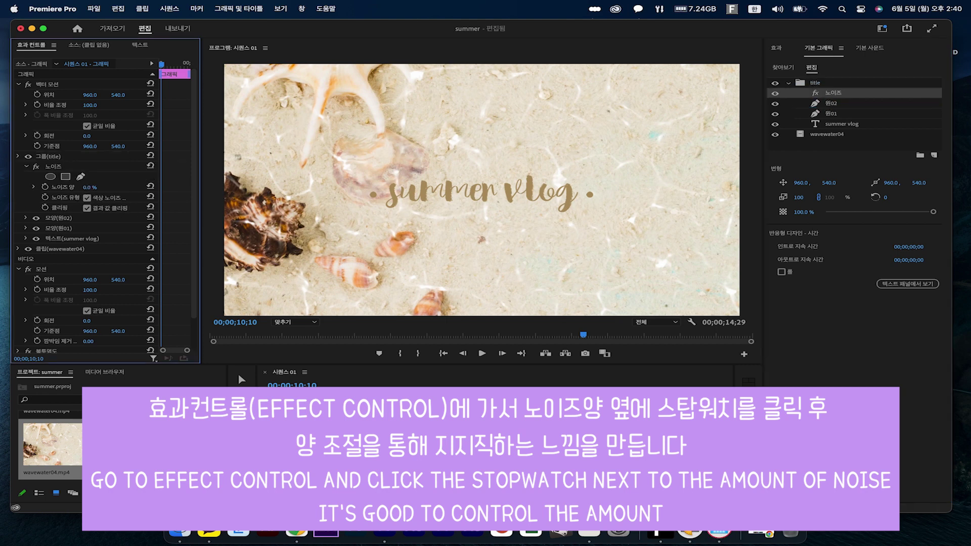
pyautogui.moveTo(89, 187); pyautogui.dragTo(101, 188)
pyautogui.moveTo(91, 187); pyautogui.dragTo(120, 188)
pyautogui.moveTo(162, 292); pyautogui.dragTo(161, 292)
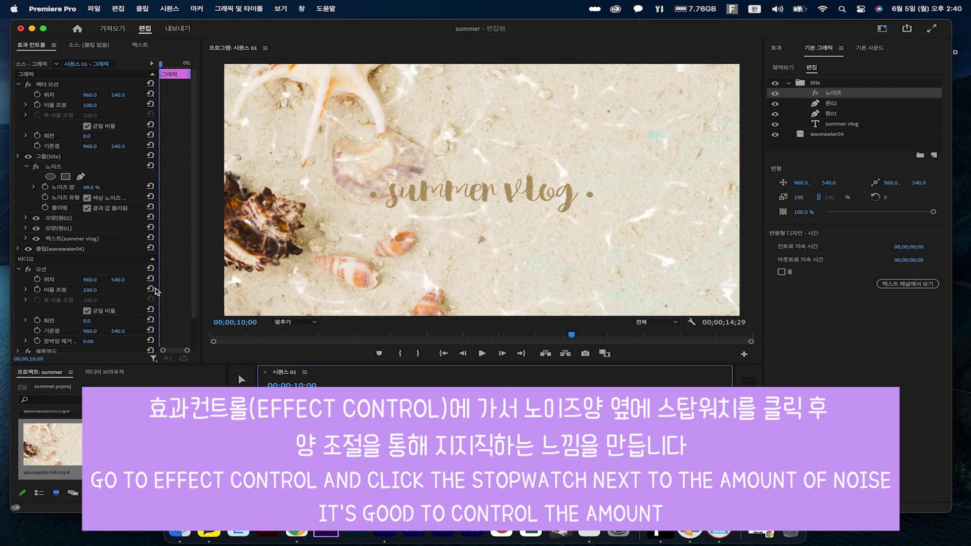
pyautogui.click(45, 187)
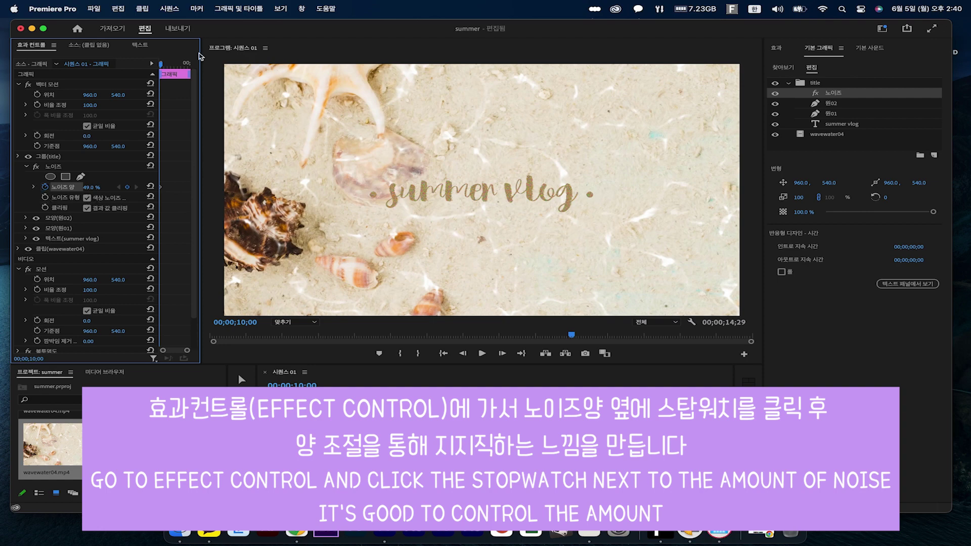
pyautogui.moveTo(161, 65); pyautogui.dragTo(172, 66)
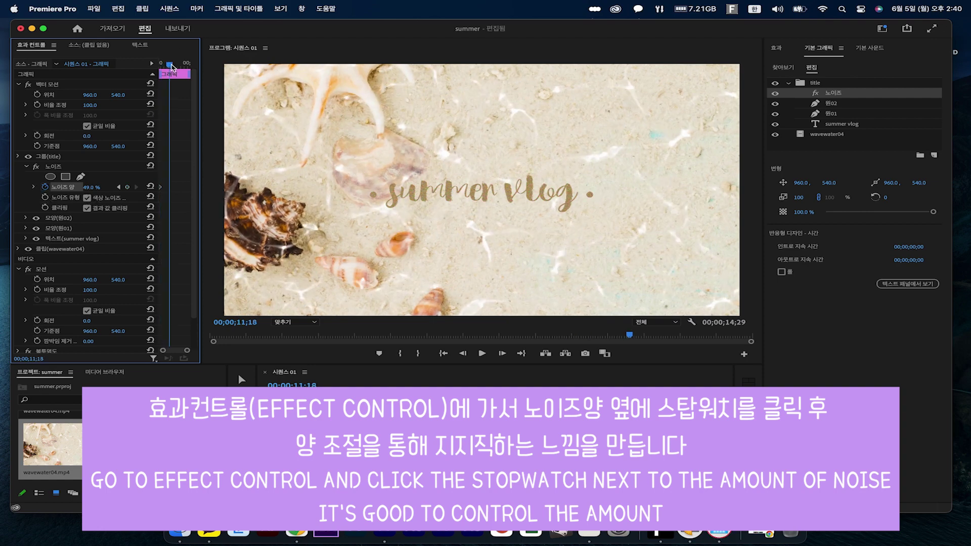
pyautogui.moveTo(92, 187); pyautogui.dragTo(112, 187)
pyautogui.moveTo(172, 66); pyautogui.dragTo(178, 65)
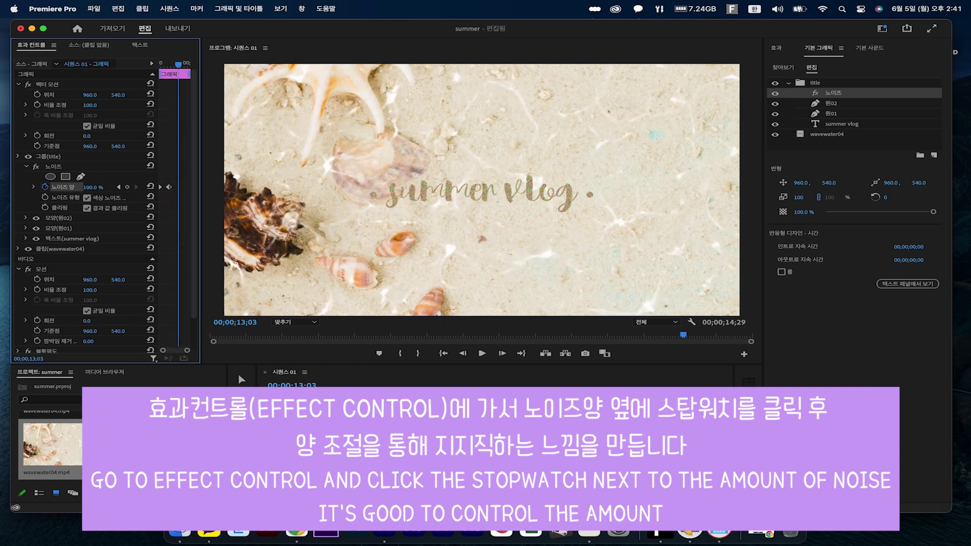
pyautogui.moveTo(93, 188); pyautogui.dragTo(70, 188)
# Play the title from its start to preview the flickering grain, then stop at 00;00;12;10
pyautogui.press('Up')
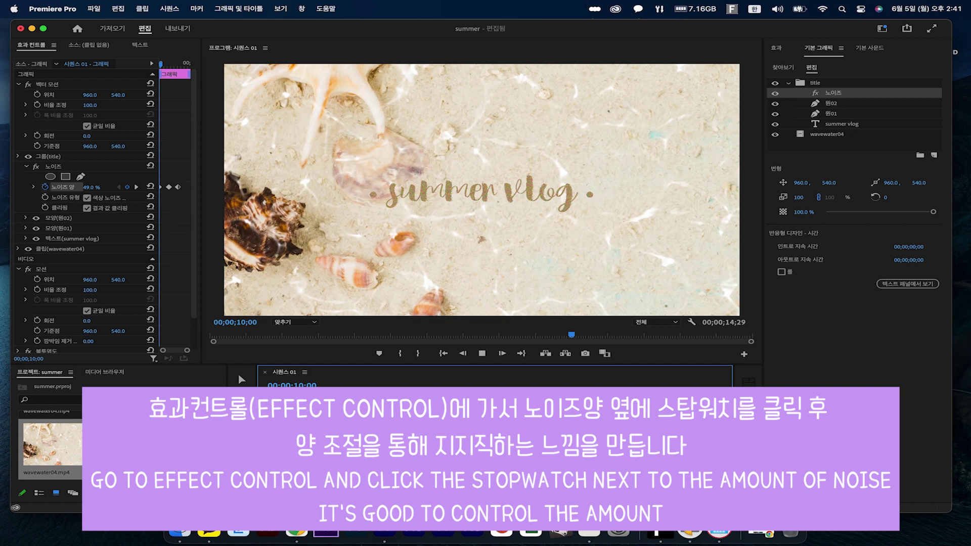
pyautogui.press('space')
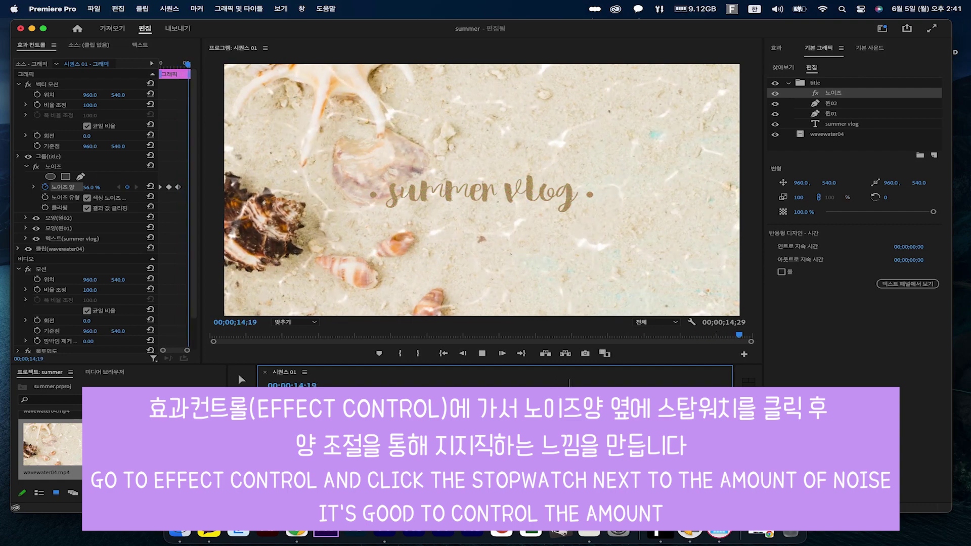
pyautogui.click(173, 64)
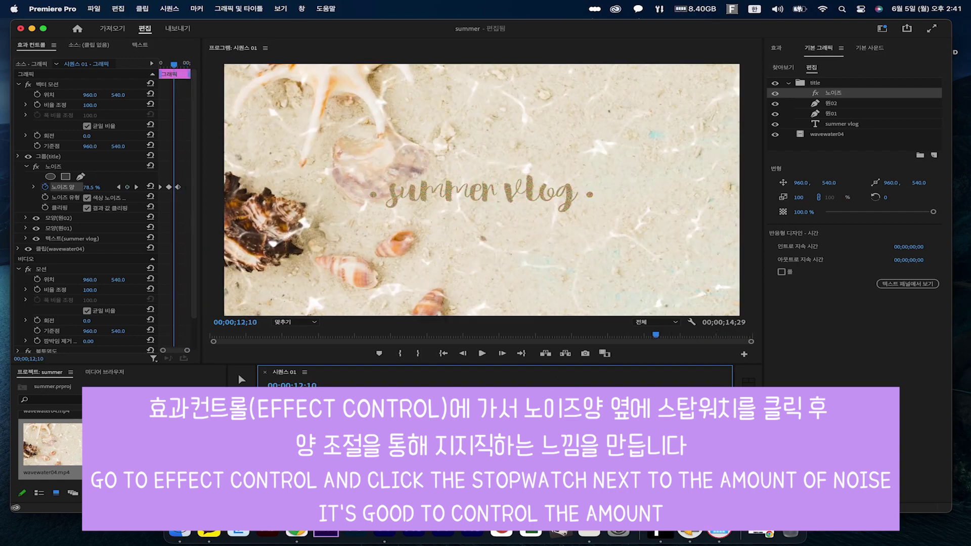